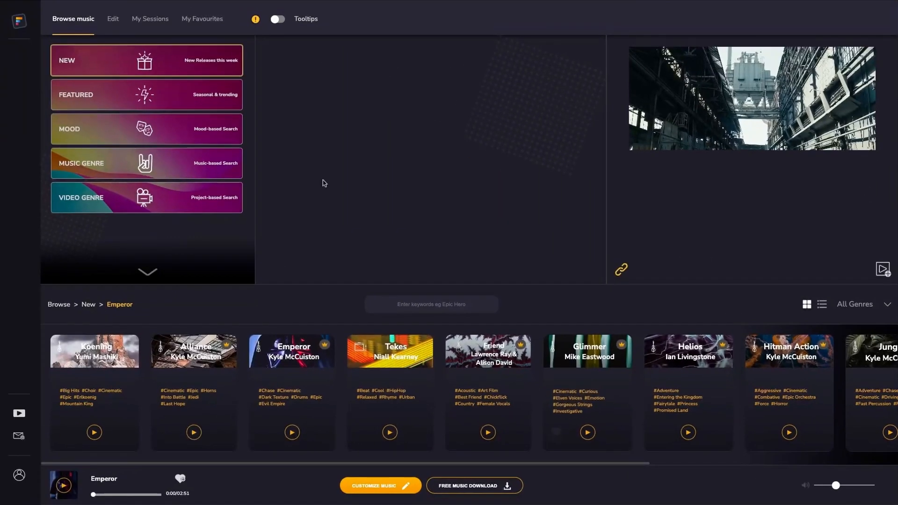
Browse the Featured and Music Genre categories, and return to this week's new releases
click(160, 93)
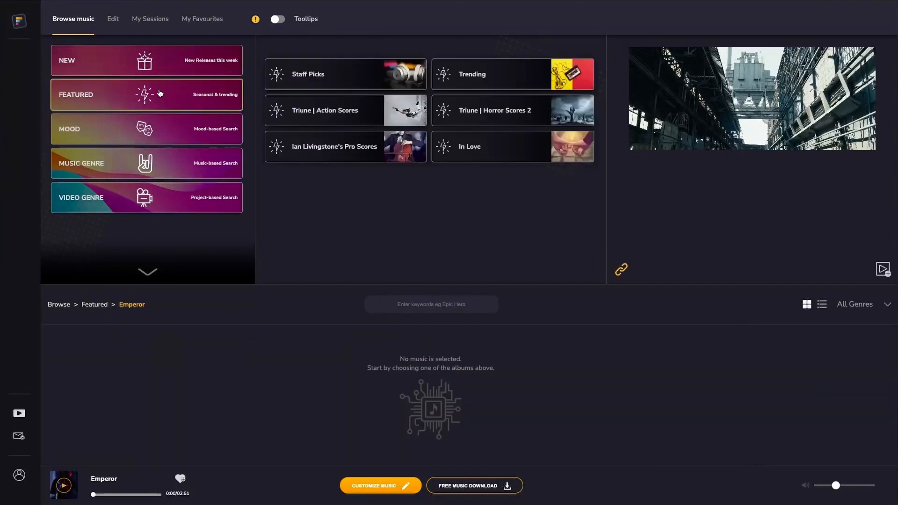
click(320, 147)
click(160, 170)
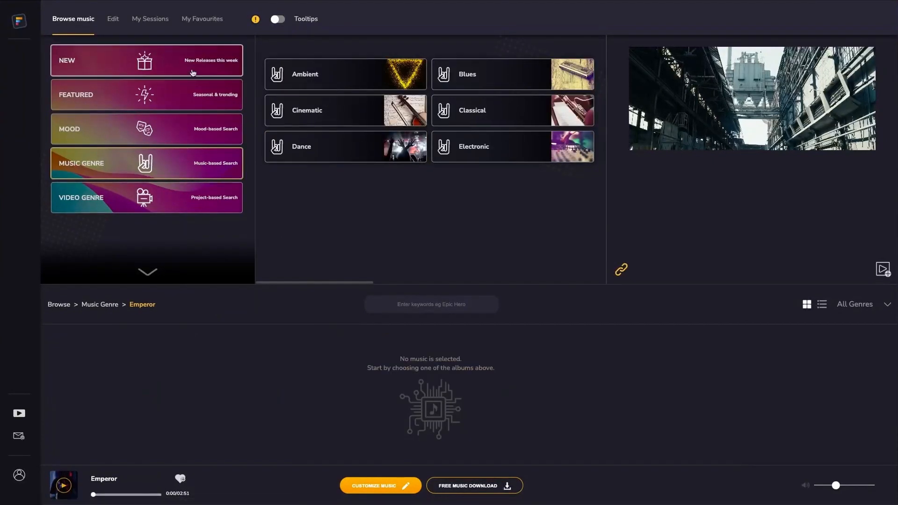
click(224, 68)
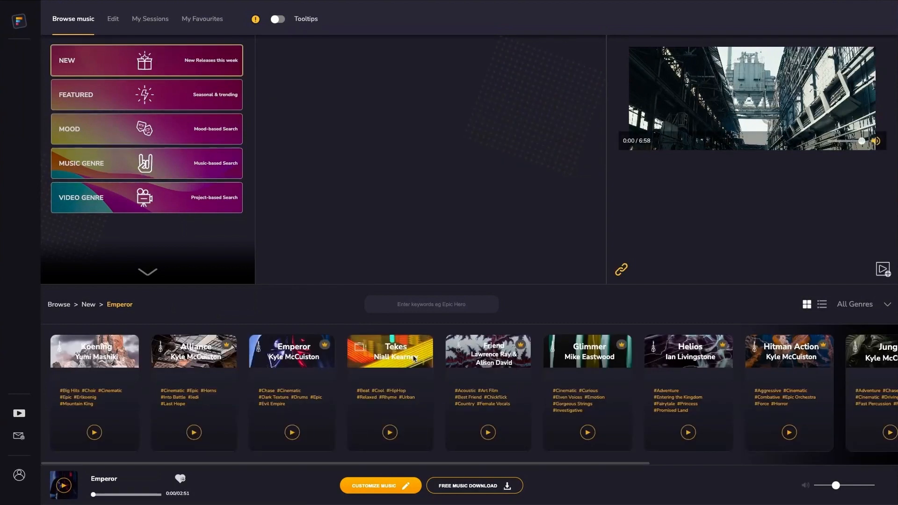
Preview the new Alliance track together with the loaded video for a few seconds
mouse_move(196, 379)
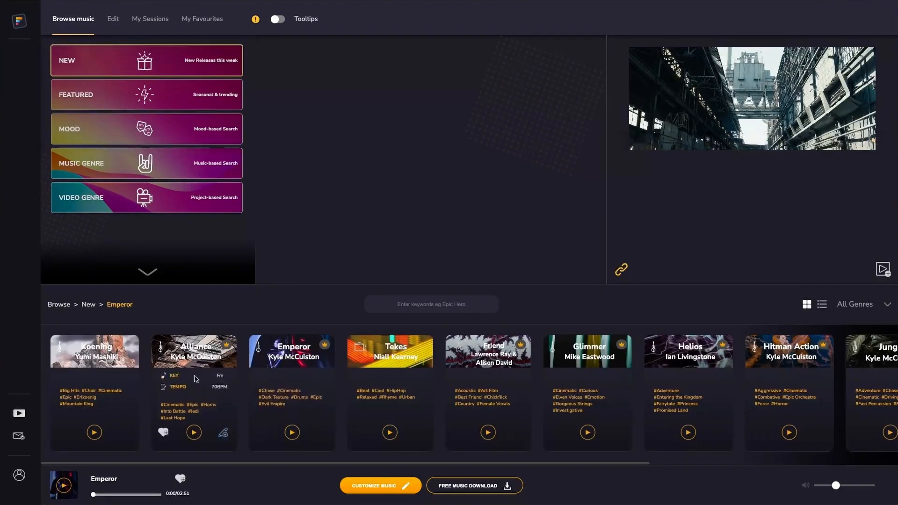
click(194, 434)
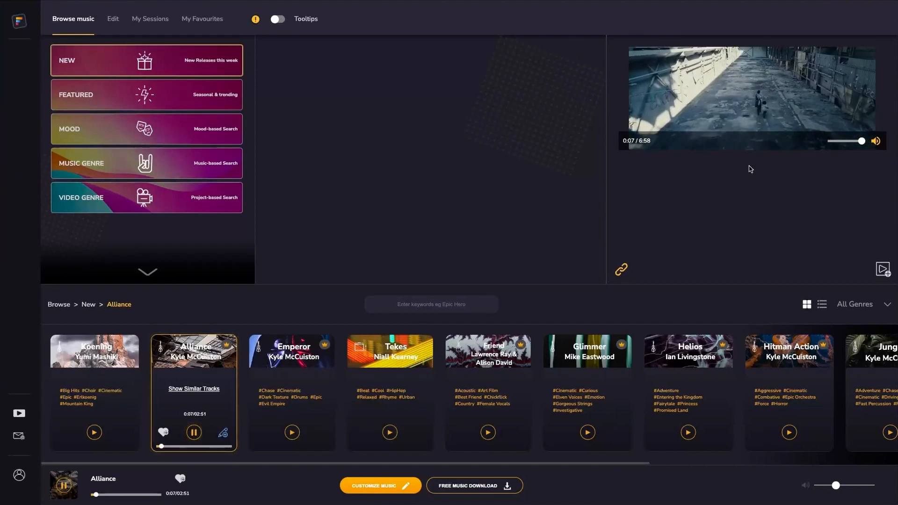
click(194, 433)
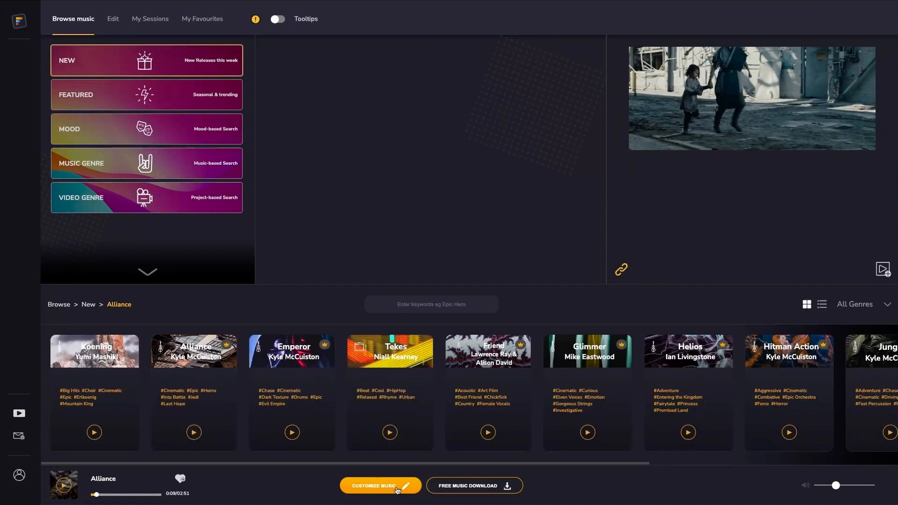
Open the saved Alliance session listed between Lightsaber and Emperorcha in the saved sessions for editing
click(157, 21)
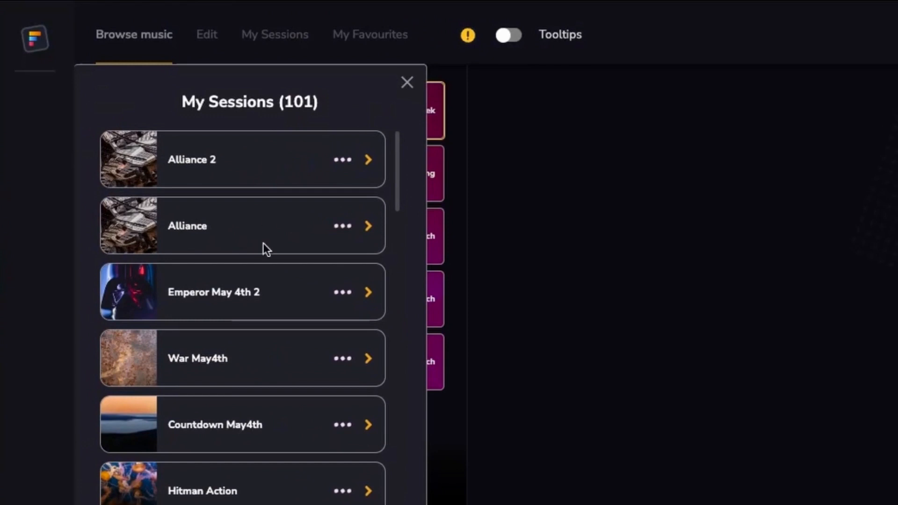
scroll(243, 317, down, 3)
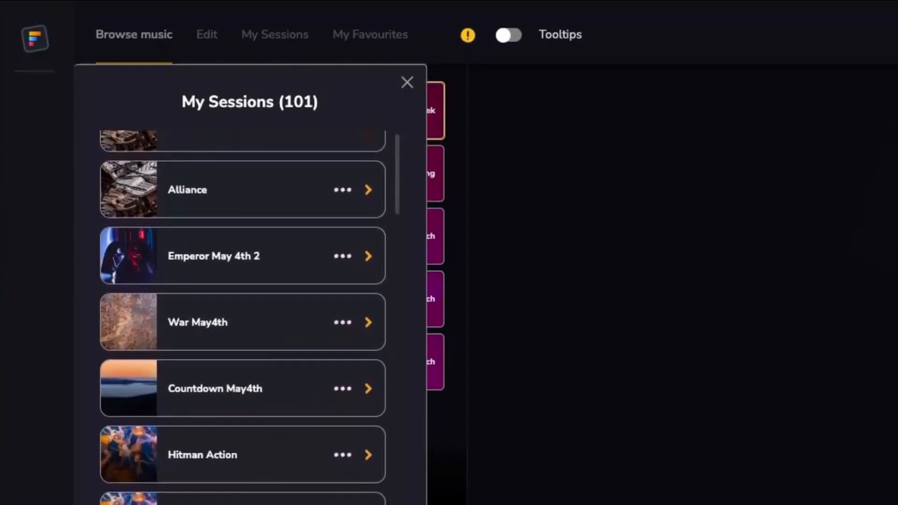
scroll(242, 317, down, 5)
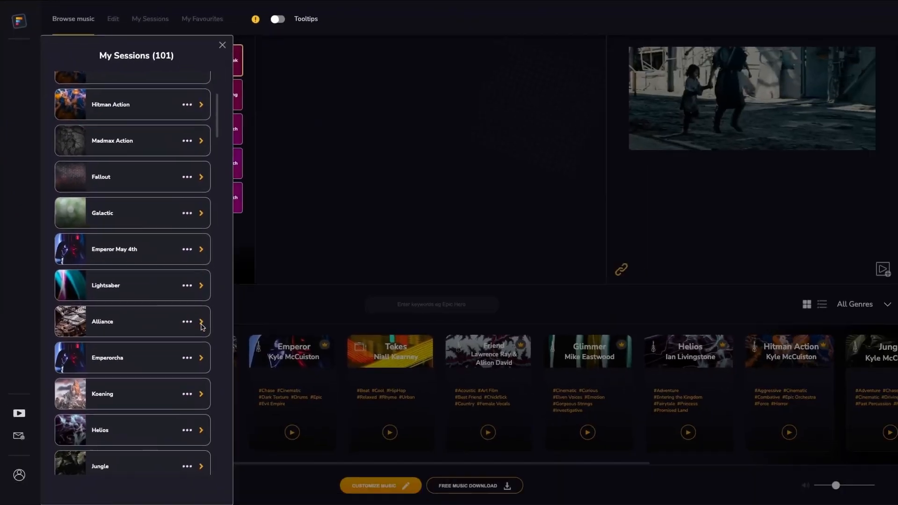
click(201, 322)
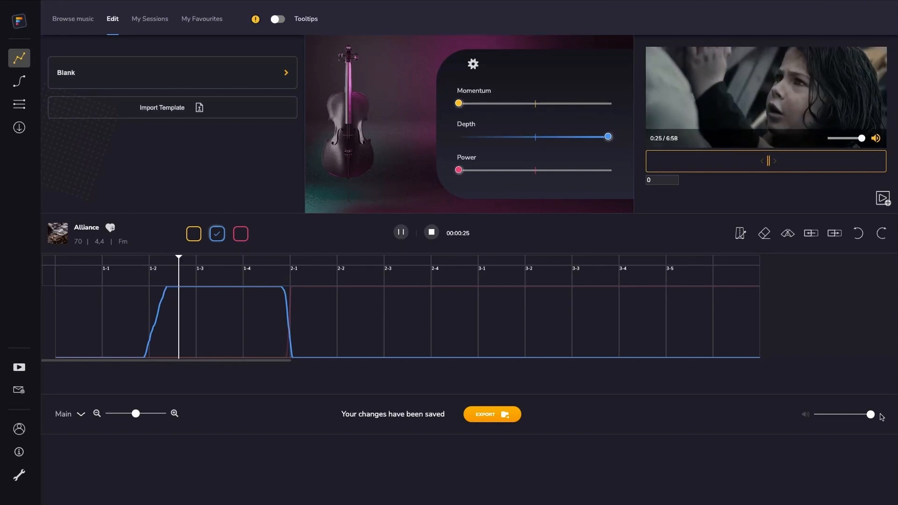
Lower the music volume and preview the Alliance score with the video from section 3-4
drag(871, 417, 831, 422)
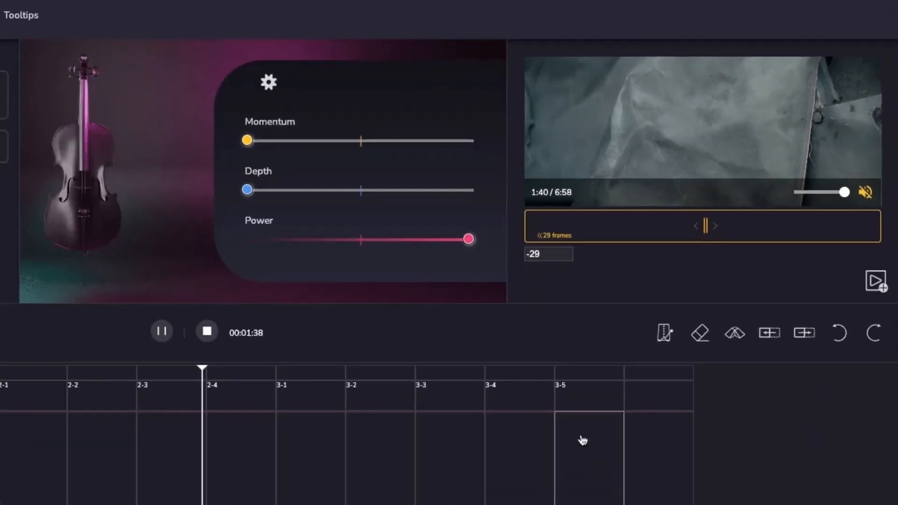
key(space)
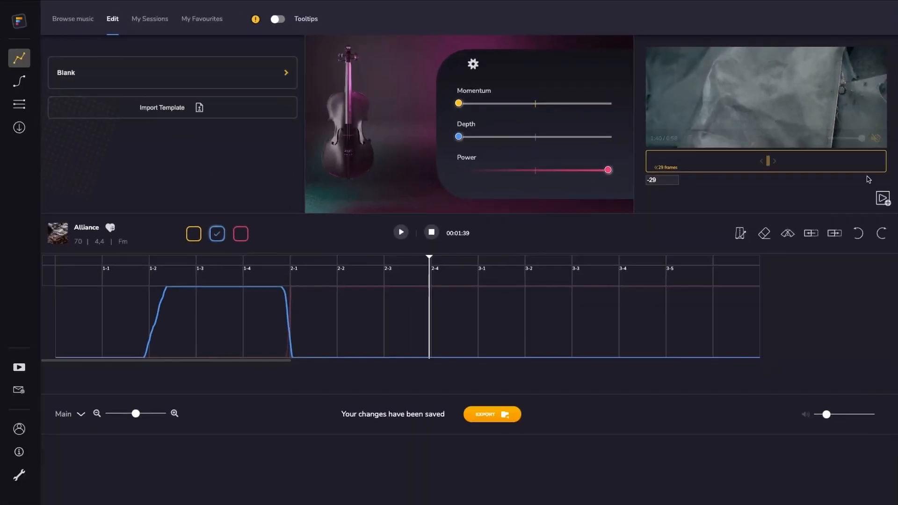
click(653, 260)
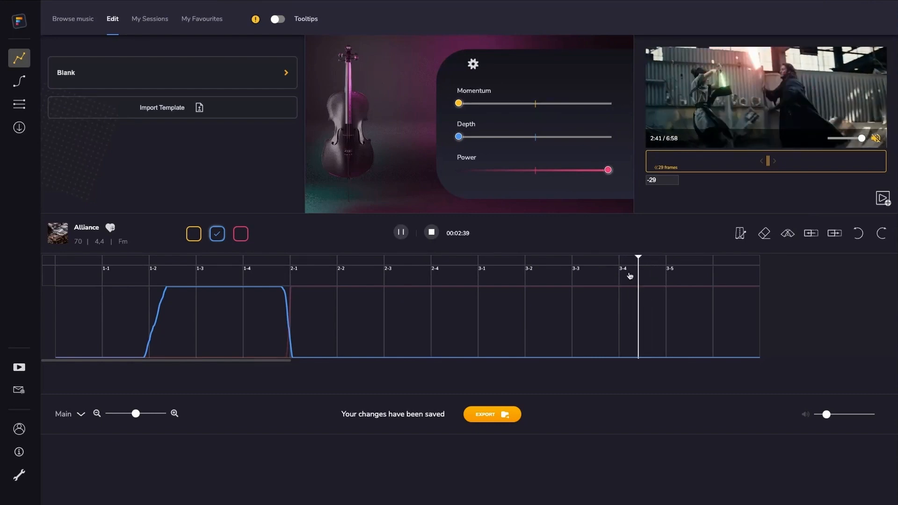
key(space)
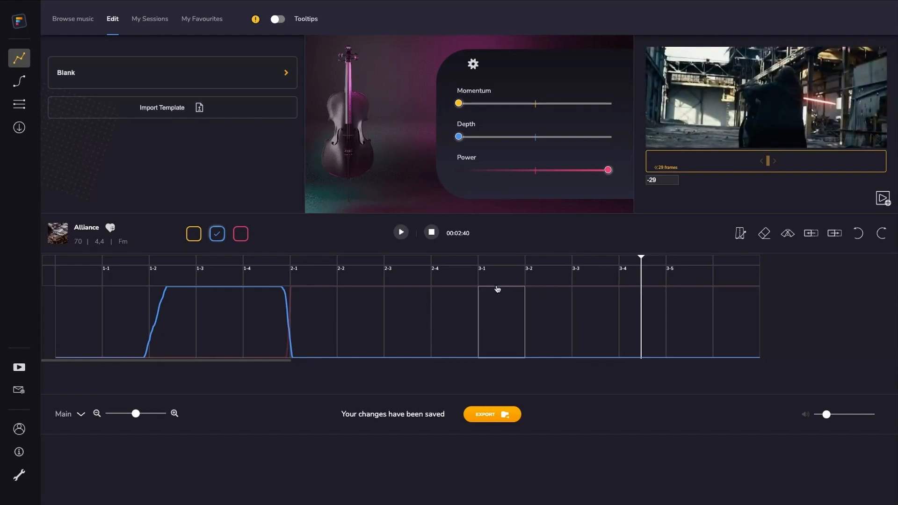
Switch to DaVinci Resolve and play the timeline from about 01:01:33 through the overlapping Alliance clips
key(super+Tab)
key(super+Tab)
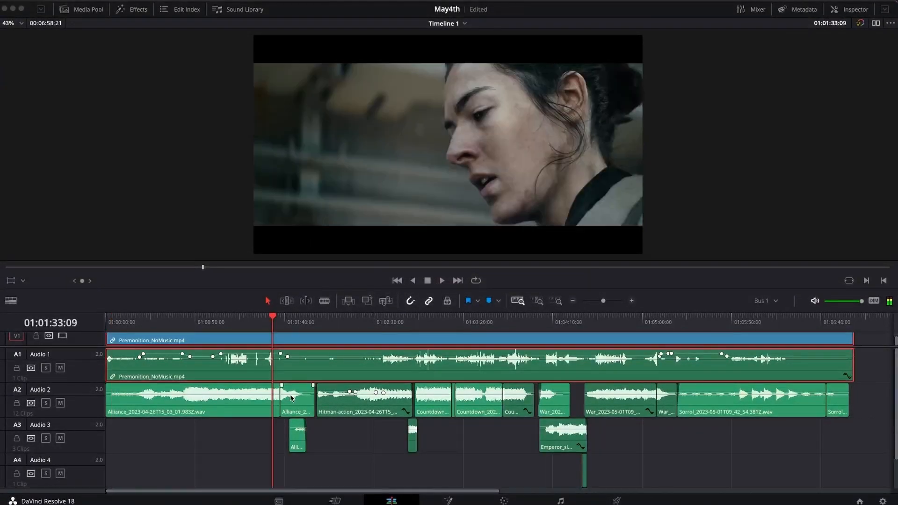
scroll(292, 399, down, 1)
scroll(293, 399, up, 10)
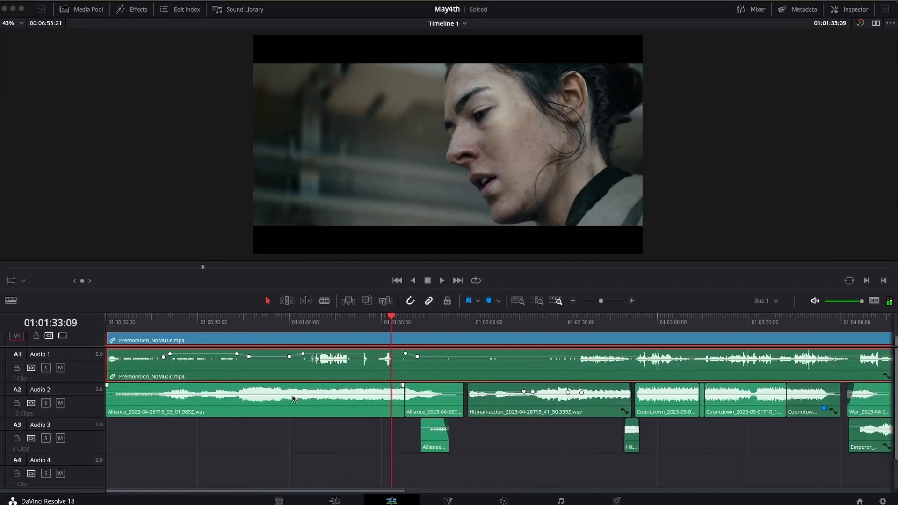
scroll(292, 399, up, 4)
scroll(292, 400, right, 8)
scroll(292, 400, left, 7)
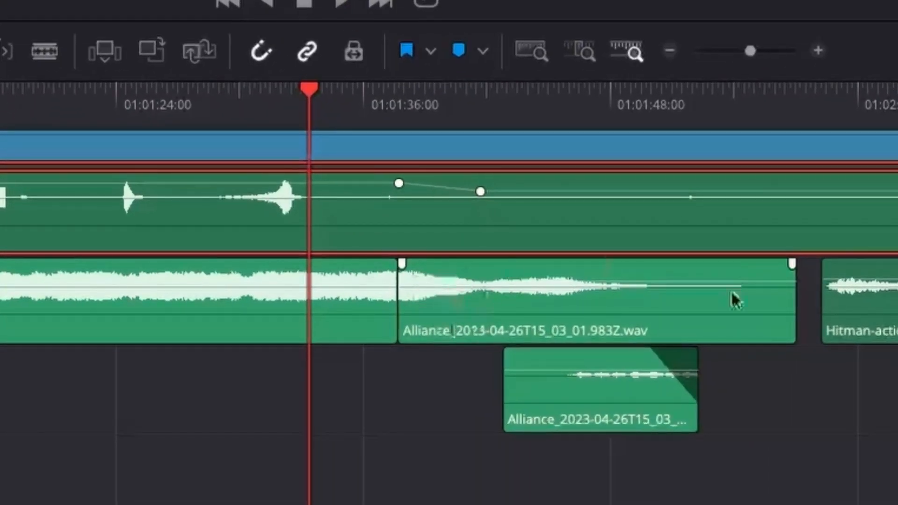
click(358, 91)
click(317, 90)
key(space)
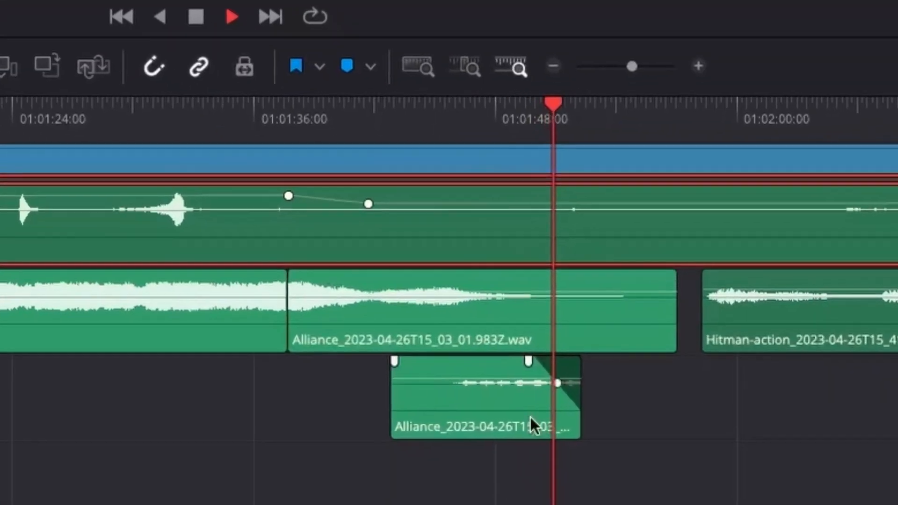
key(space)
Select the ending Alliance clip on Audio 2 and play its fading tail
click(463, 300)
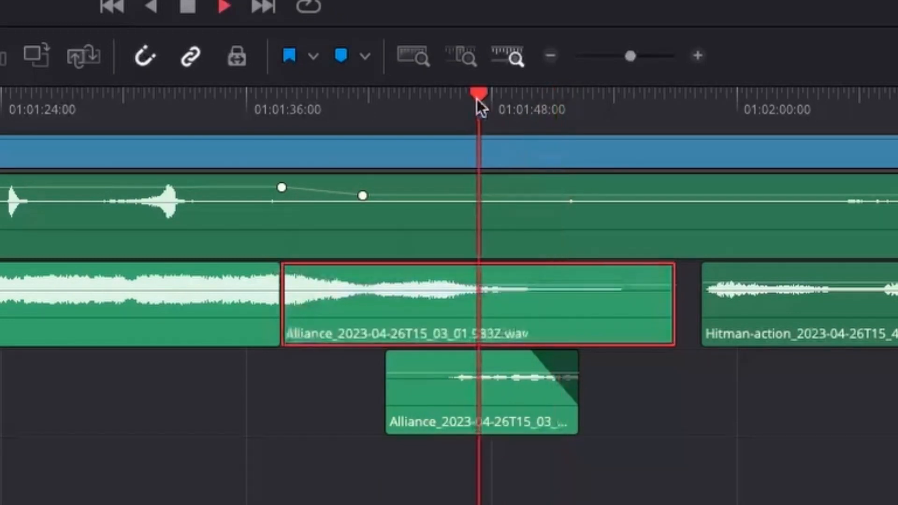
mouse_move(523, 270)
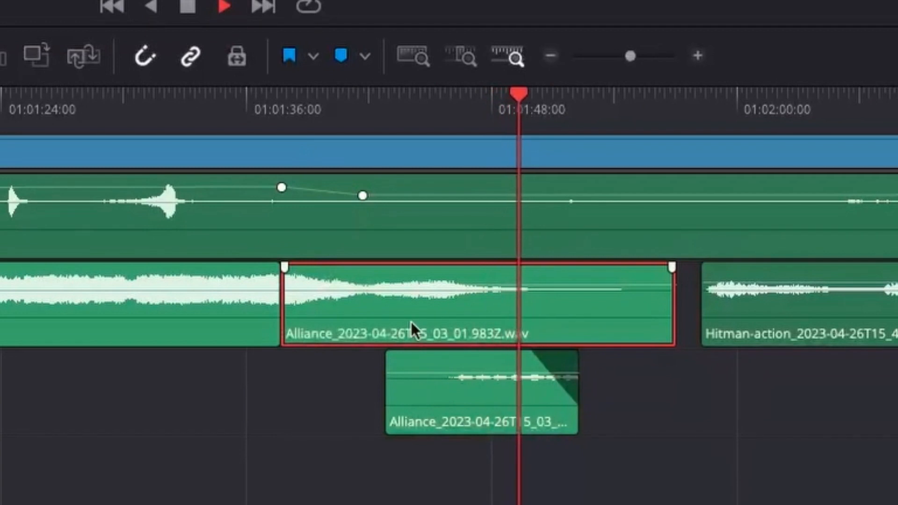
key(space)
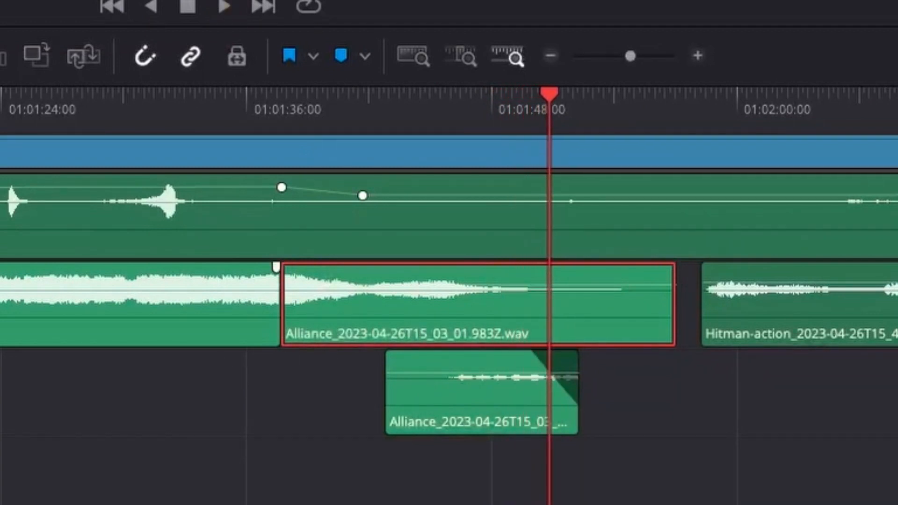
mouse_move(384, 313)
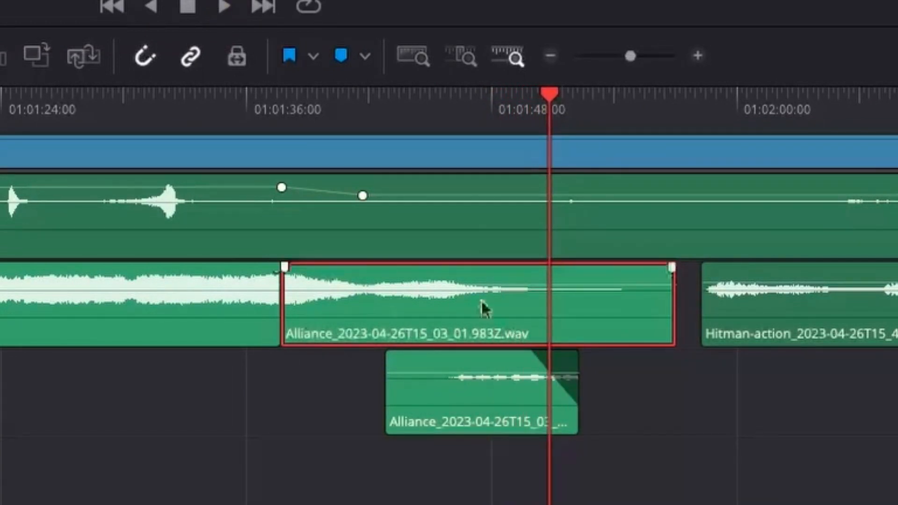
Select the short Alliance clip on Audio 3 and play it from about 01:01:45
drag(451, 95, 437, 95)
mouse_move(461, 419)
click(474, 404)
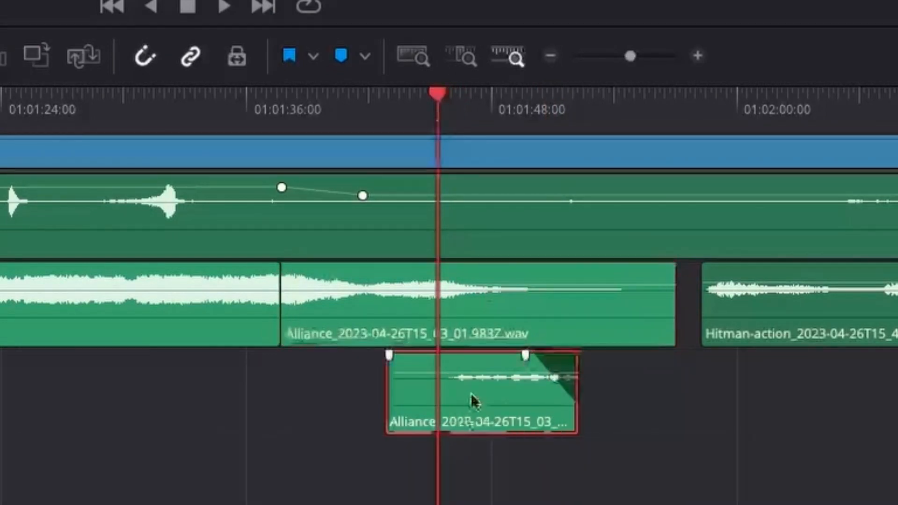
key(space)
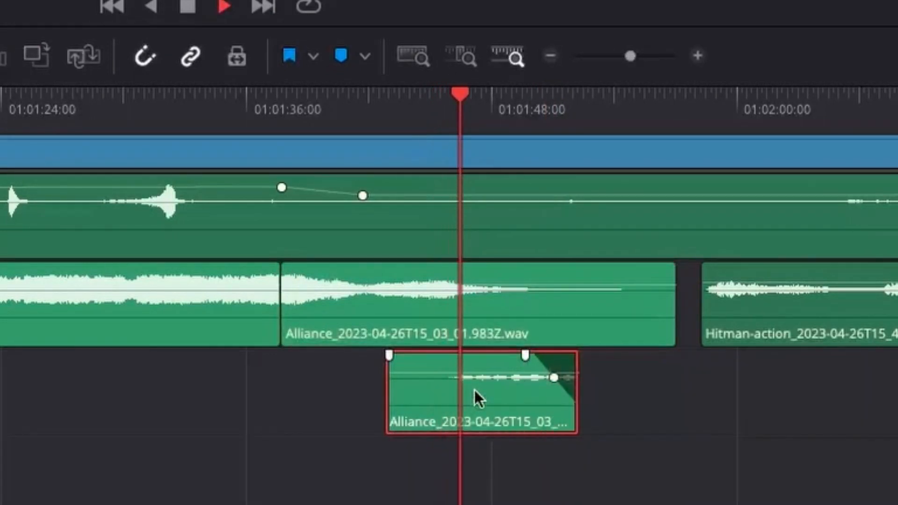
key(space)
Clear the clip selection and replay the overlapping Alliance clips from about 01:01:44
click(214, 392)
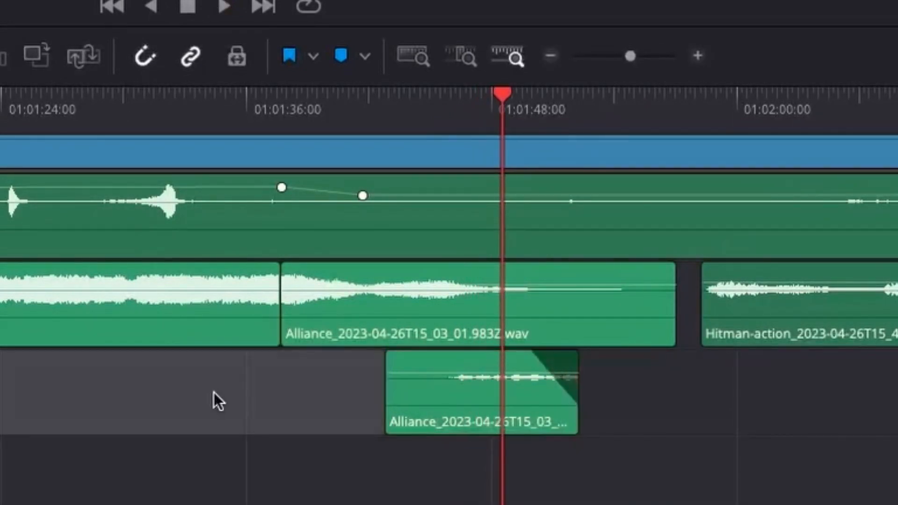
click(438, 99)
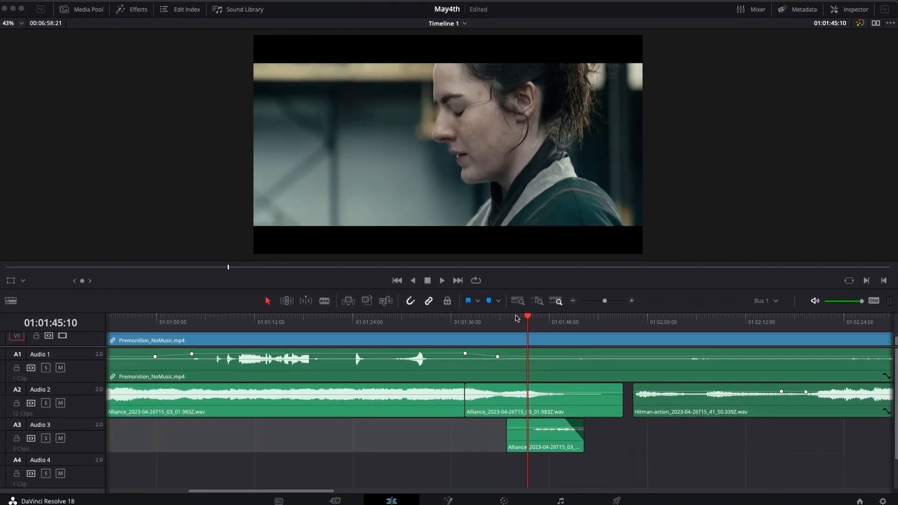
click(517, 318)
key(space)
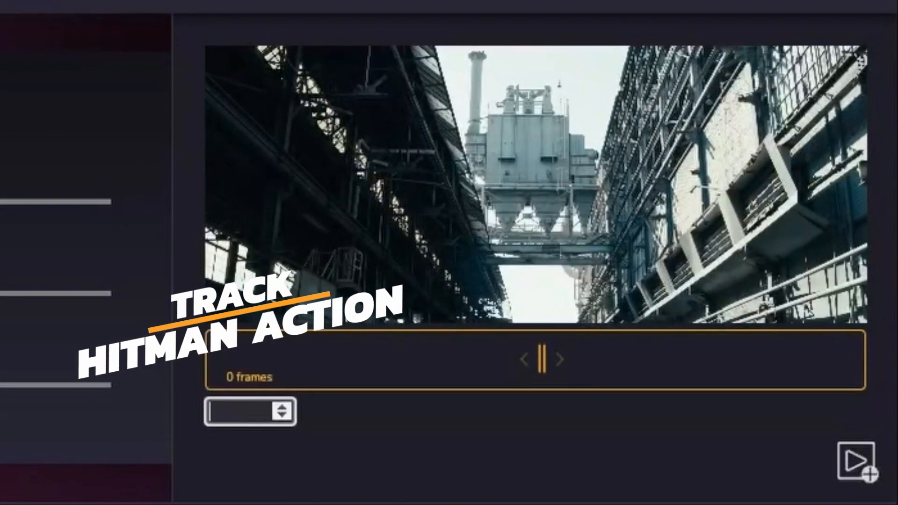
Set the video offset for the Hitman Action session to -2918 frames
text(-2918)
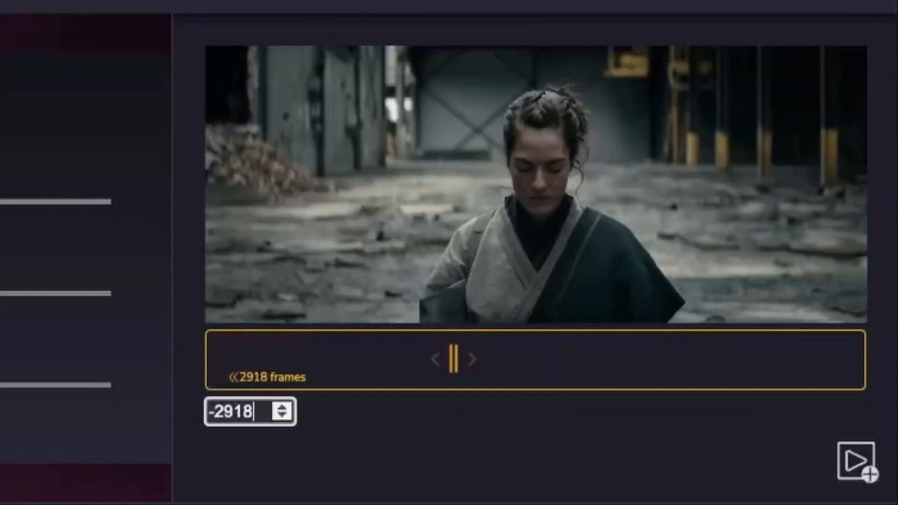
click(418, 468)
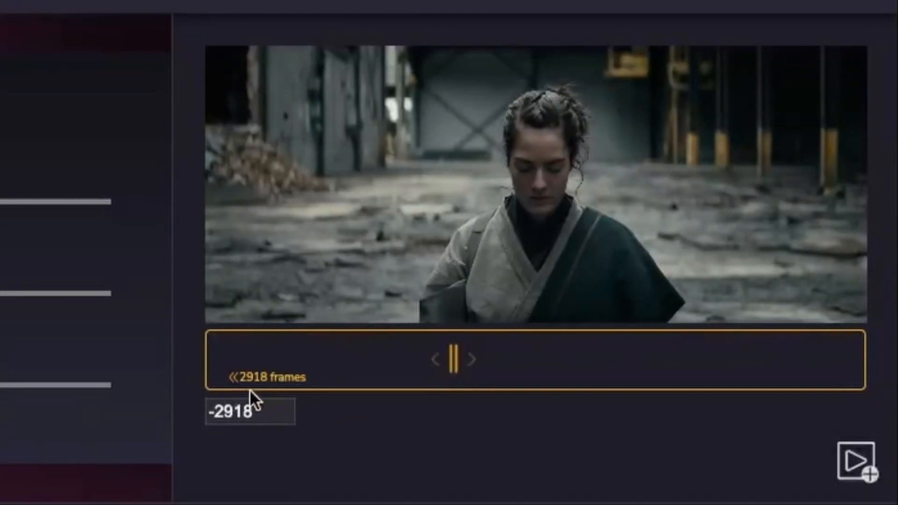
Play the Hitman Action score with the video from the start, and again from 00:00:47 just before section 1-8
mouse_move(492, 203)
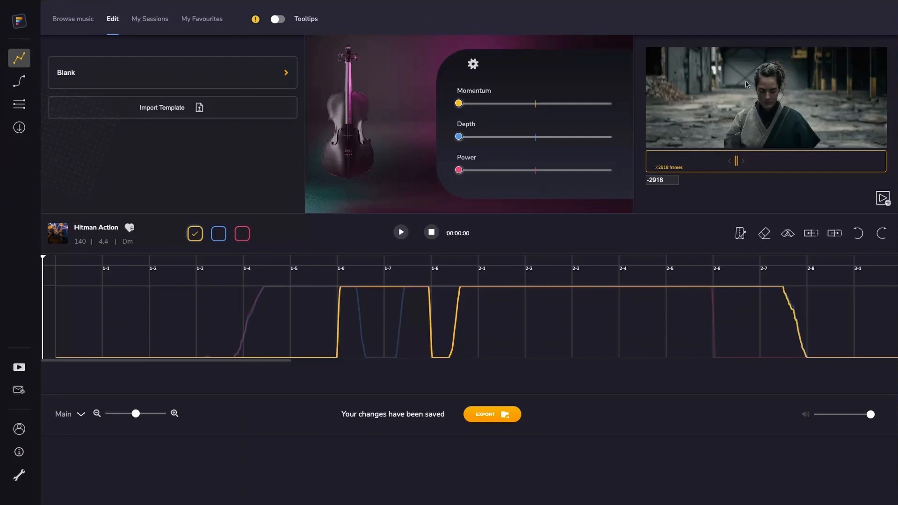
mouse_move(761, 84)
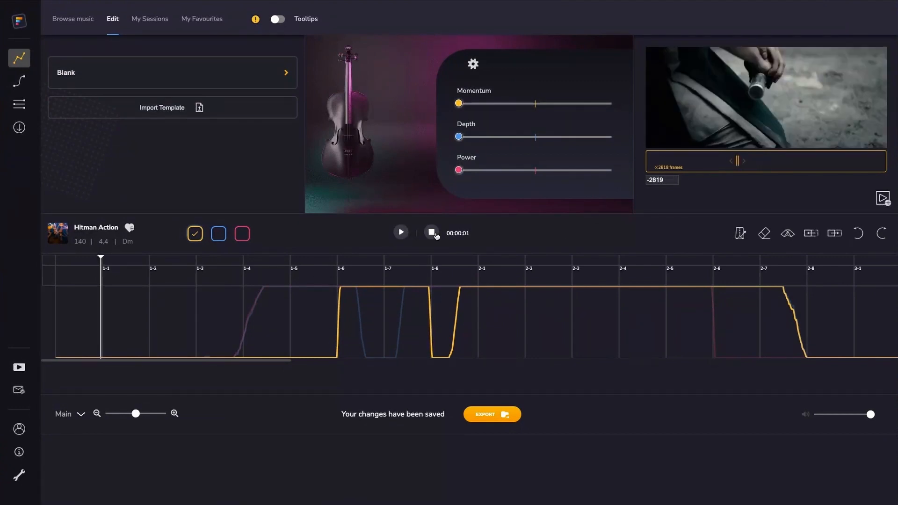
click(437, 235)
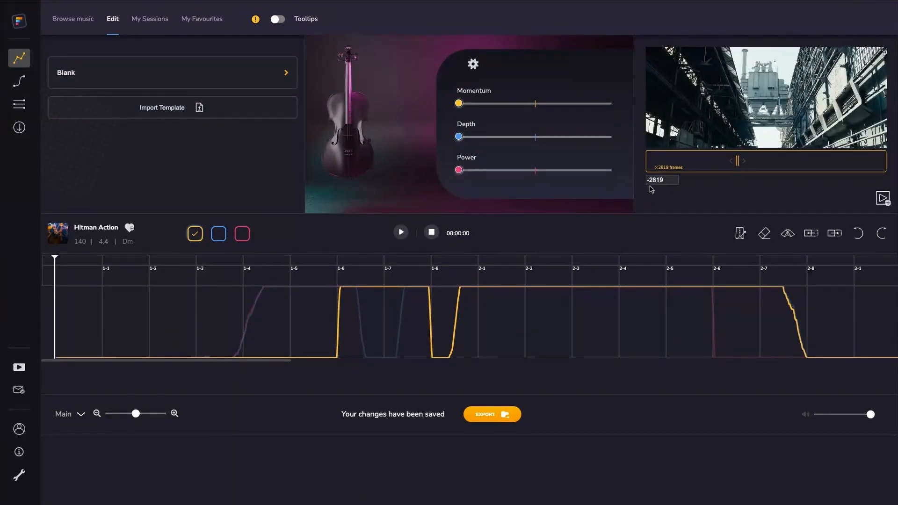
click(402, 233)
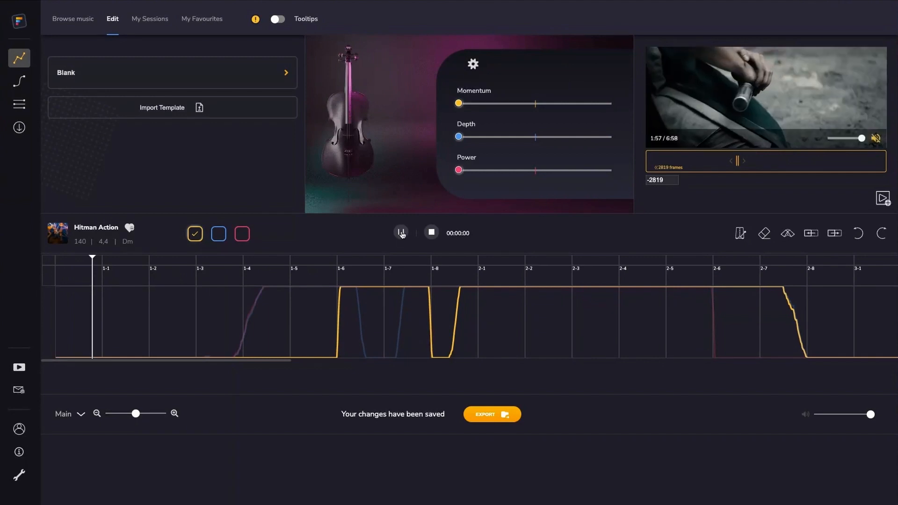
click(401, 232)
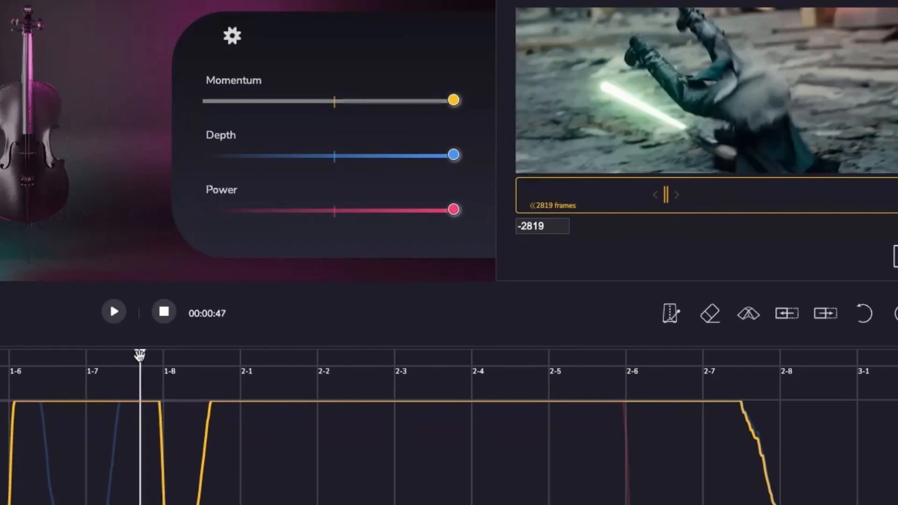
key(space)
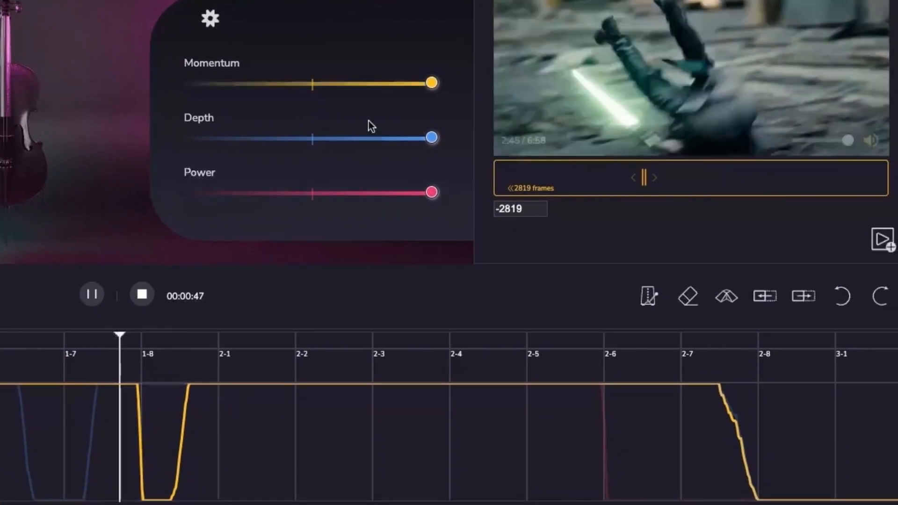
Turn on Latch and record Momentum falling to minimum during playback, starting from just before section 1-8
key(space)
click(214, 19)
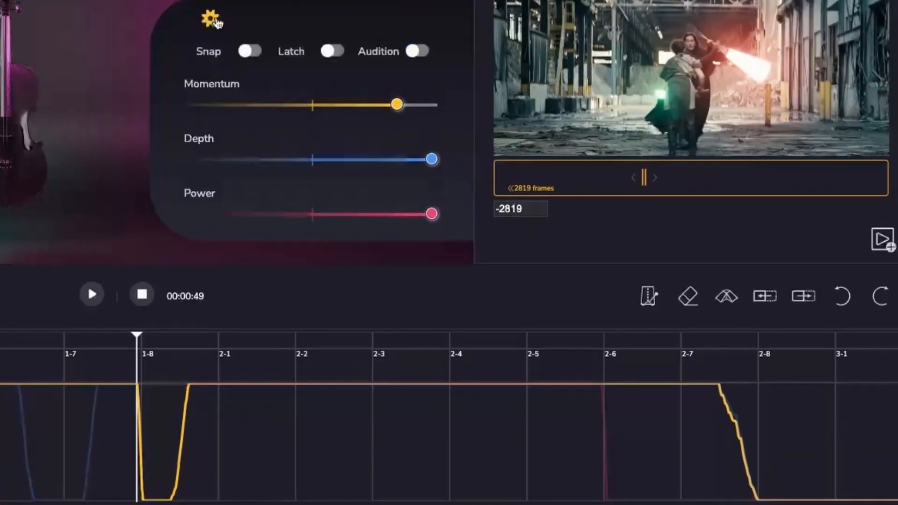
click(107, 339)
key(space)
drag(398, 104, 159, 104)
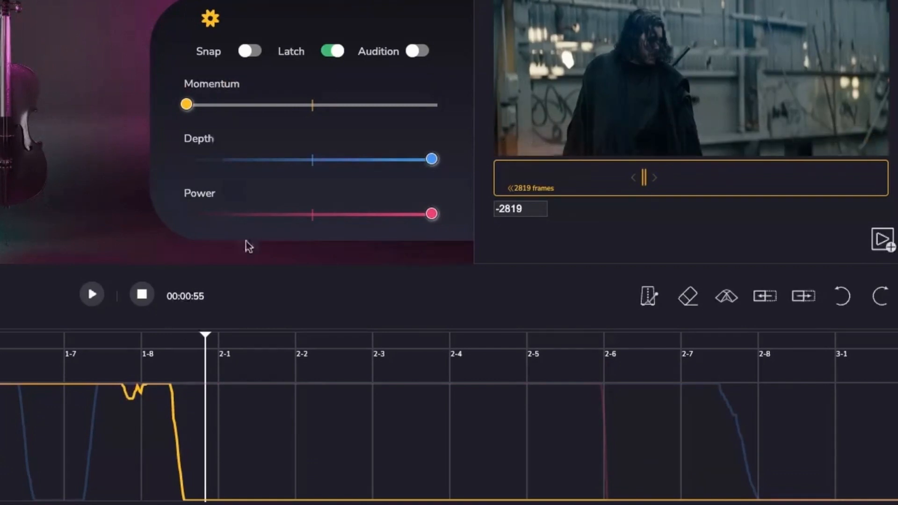
Play back the recorded Momentum drop from 00:00:51
click(162, 337)
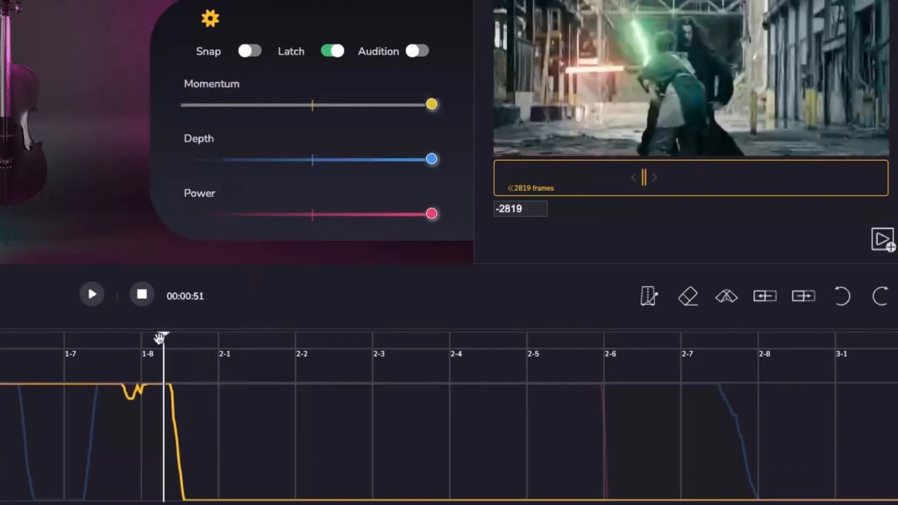
key(space)
key(space)
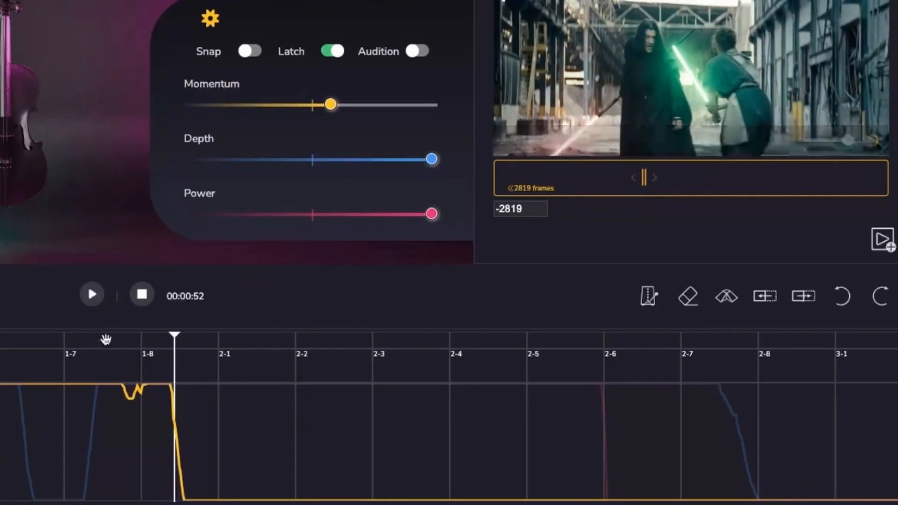
Record a slight Depth dip around section 1-8 and a Power drop to minimum, starting playback between 1-7 and 1-8
click(106, 337)
key(space)
click(431, 159)
mouse_move(432, 159)
mouse_down()
mouse_move(402, 160)
mouse_move(421, 162)
mouse_up()
drag(430, 213, 170, 208)
key(space)
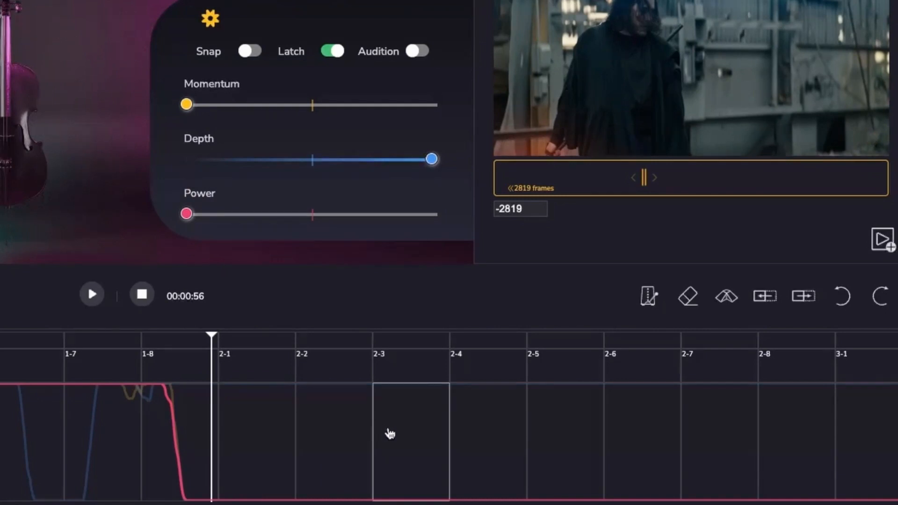
Switch to DaVinci Resolve and play the Hitman-action clip on Audio 2 from its start
key(super+Tab)
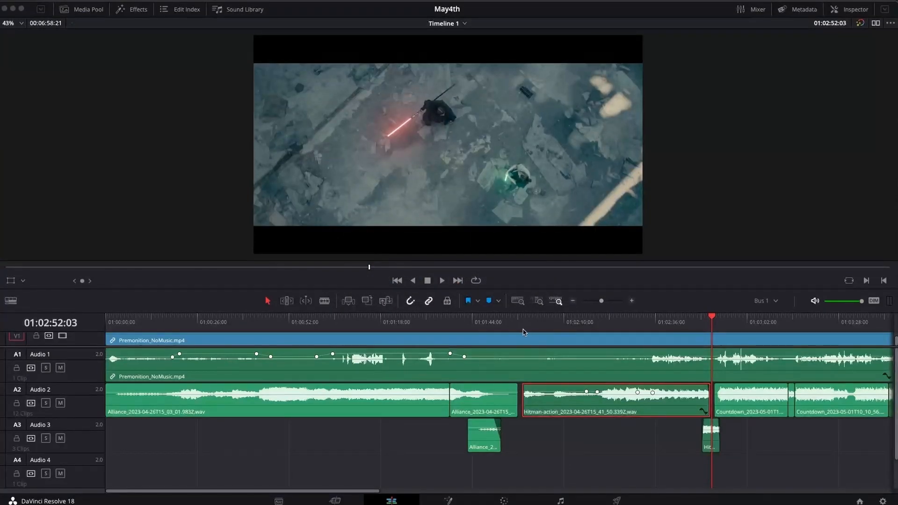
click(523, 323)
key(space)
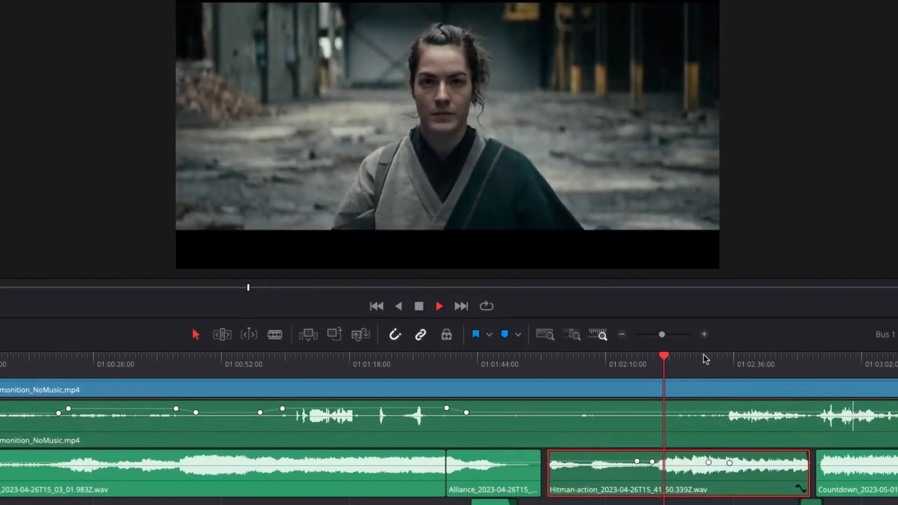
Replay the Hitman-action clip from just before its louder middle part through to the start of the Countdown clip
click(646, 358)
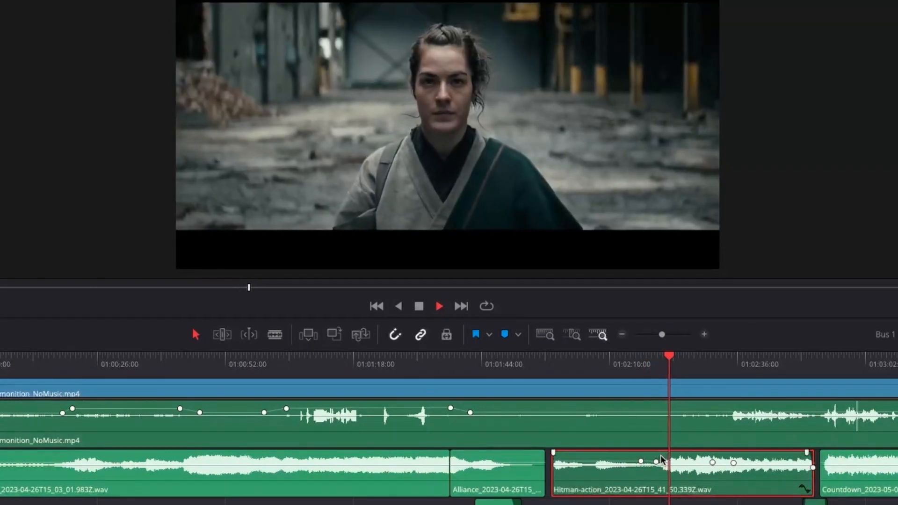
click(659, 359)
key(space)
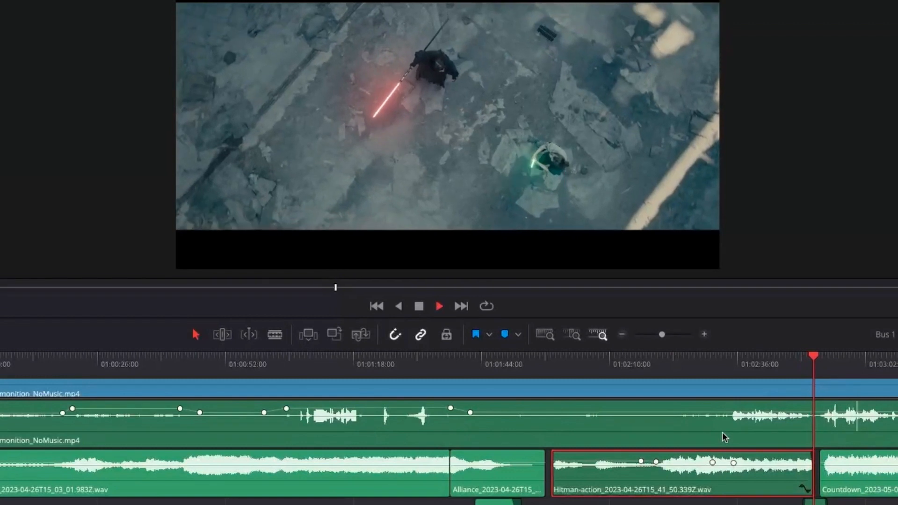
key(space)
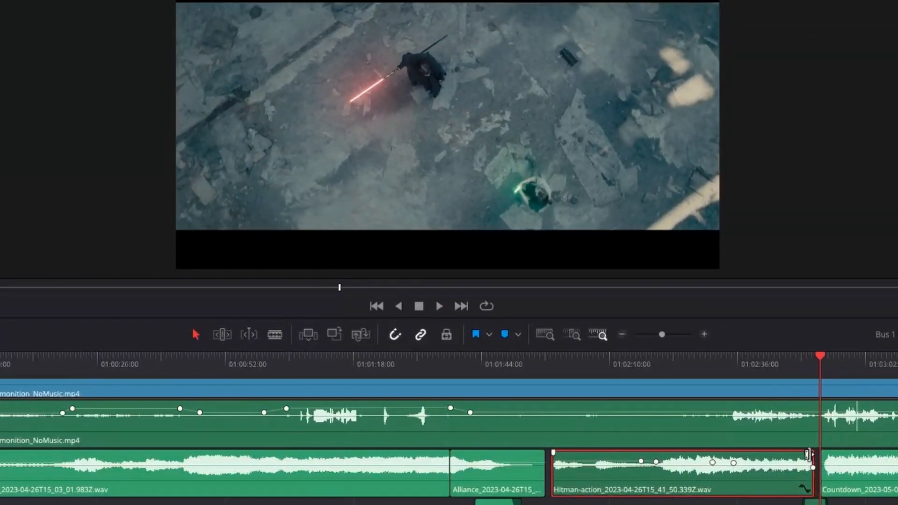
Play the overlapping Hitman-action clips on Audio 2 and Audio 3 into the Countdown clip, starting from about 01:02:49
click(803, 358)
key(ctrl+equal)
key(ctrl+equal)
key(ctrl+equal)
key(ctrl+equal)
key(ctrl+equal)
key(ctrl+equal)
key(ctrl+equal)
key(ctrl+equal)
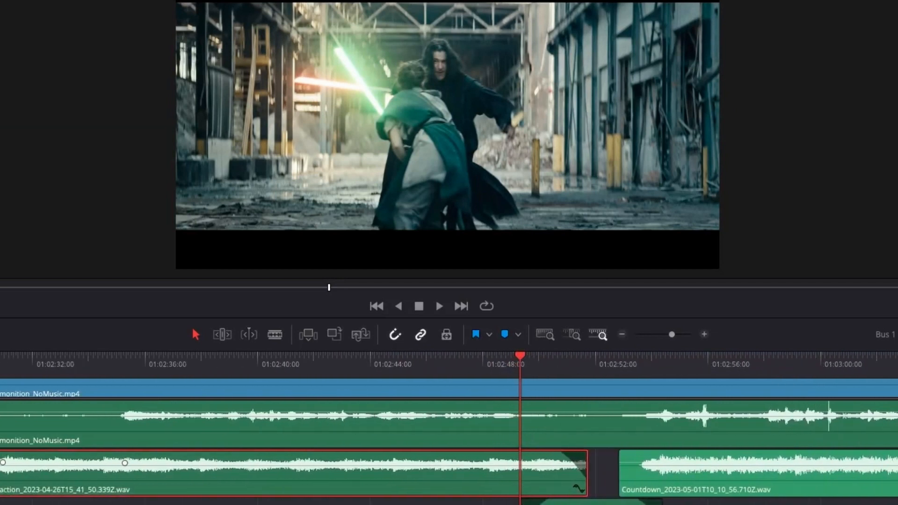
key(ctrl+v)
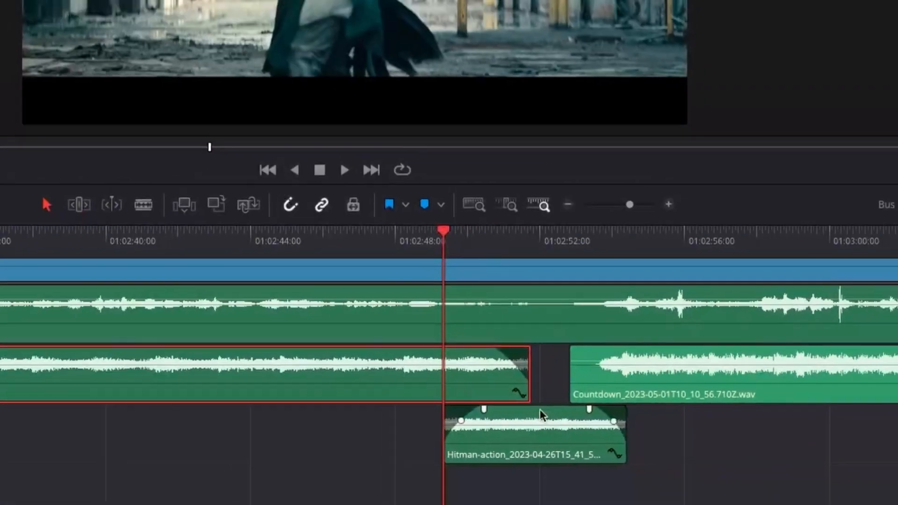
key(space)
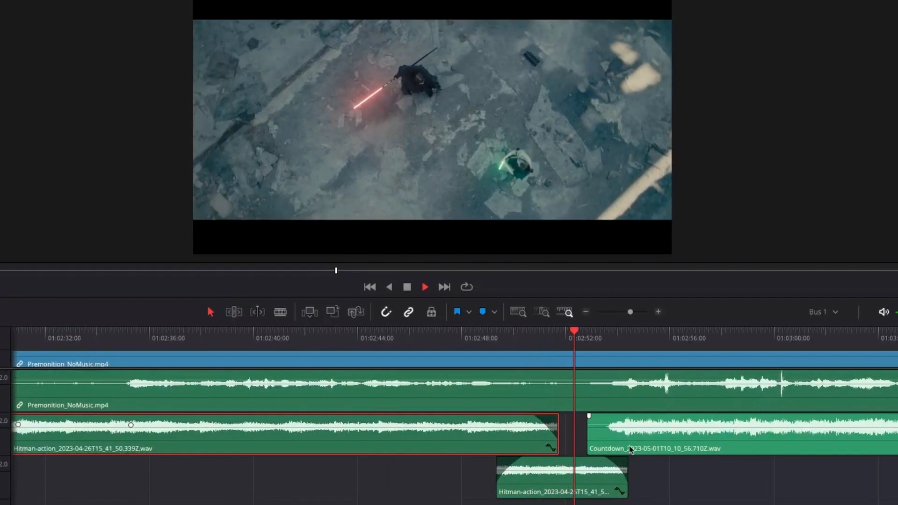
key(space)
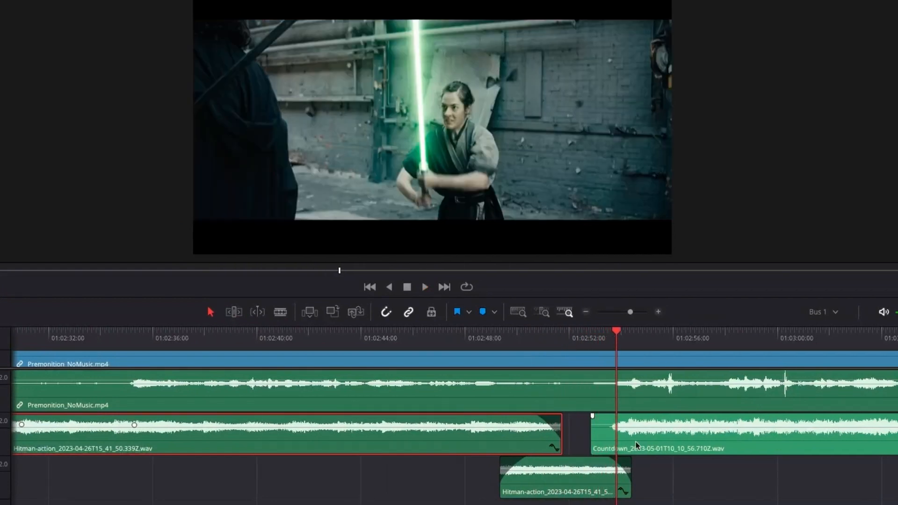
Select the Countdown clip on Audio 2 and scrub through its opening, ending at 01:02:54:09
click(629, 436)
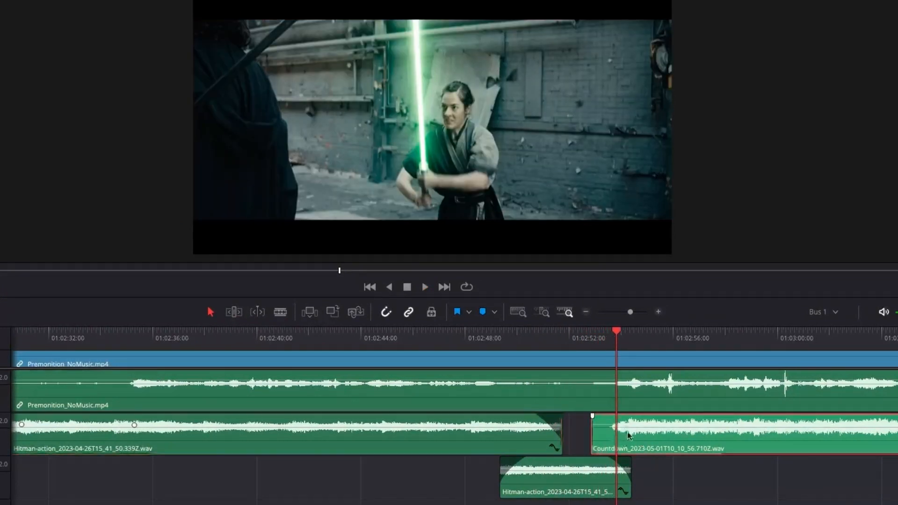
click(601, 331)
click(610, 331)
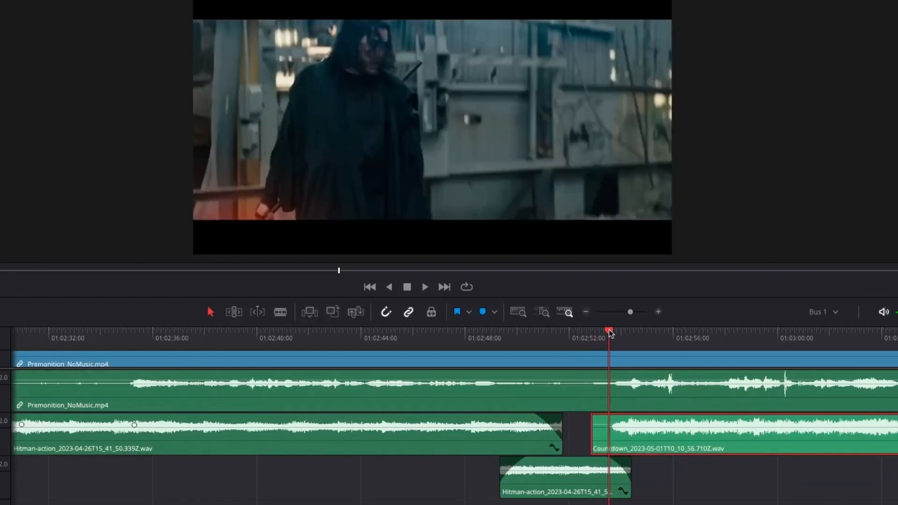
click(597, 333)
click(609, 331)
click(616, 328)
click(609, 331)
drag(609, 332, 629, 333)
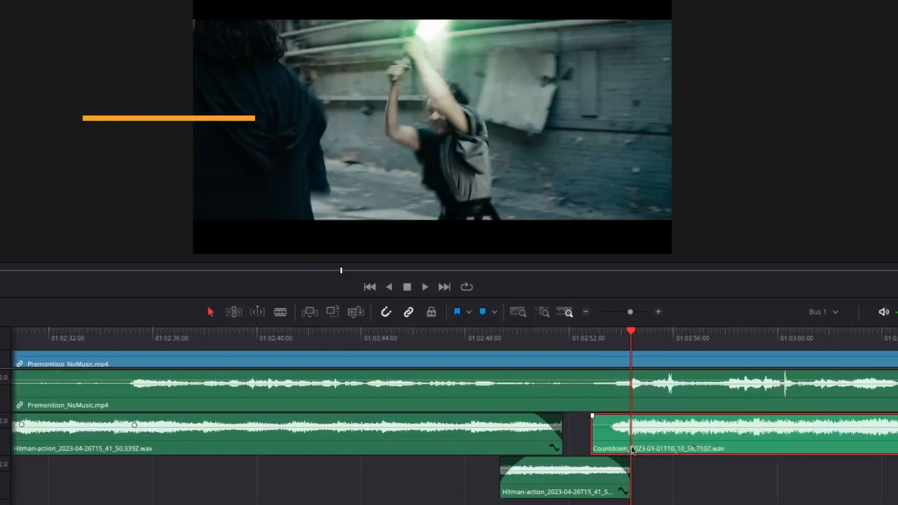
Switch to Filmstro and play the Countdown session with the video from near its start
key(super+Tab)
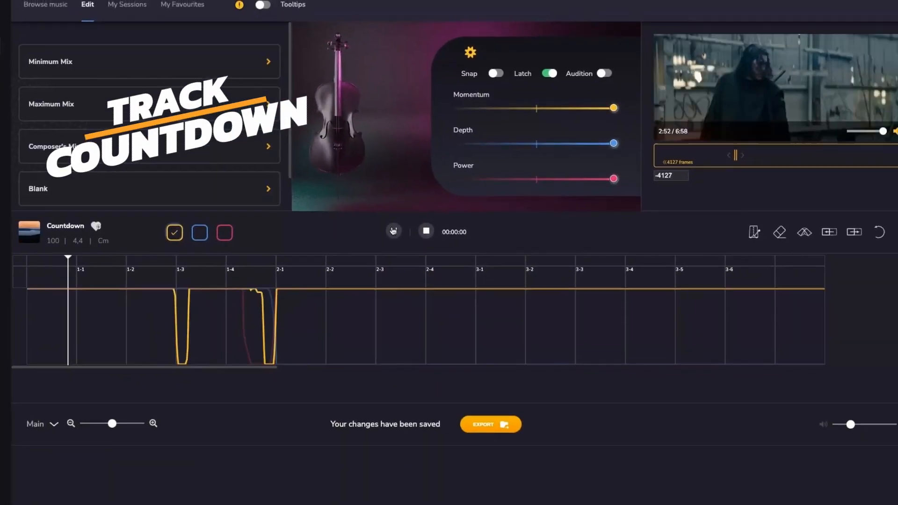
click(401, 233)
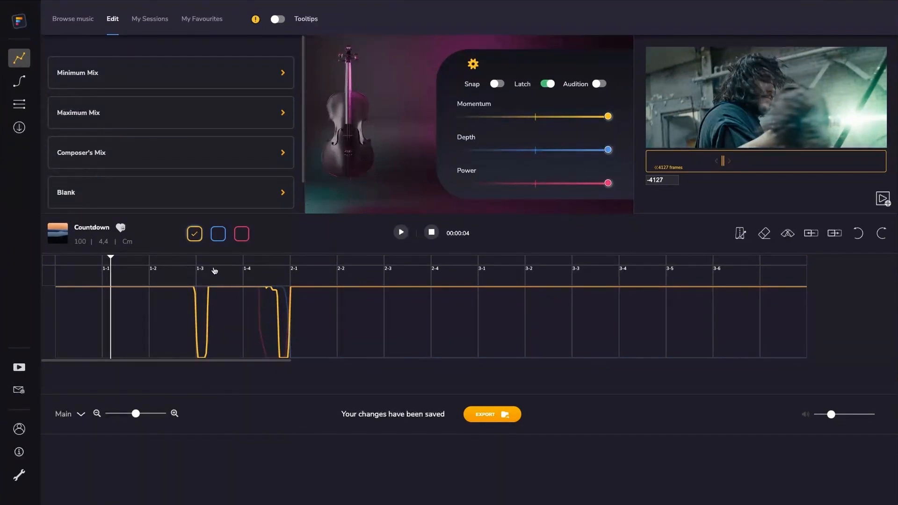
key(space)
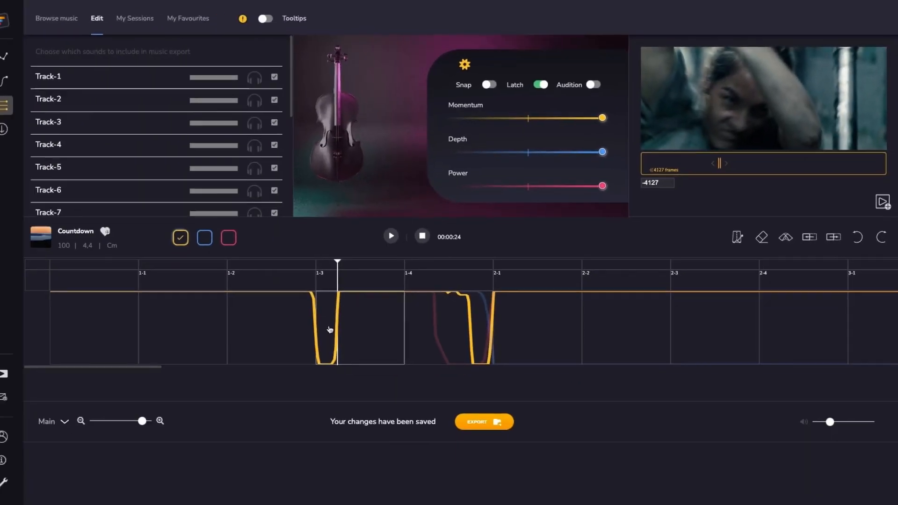
Switch to DaVinci Resolve and review the short Countdown clip between its two longer neighbours, playing from about 01:03:11
key(super+Tab)
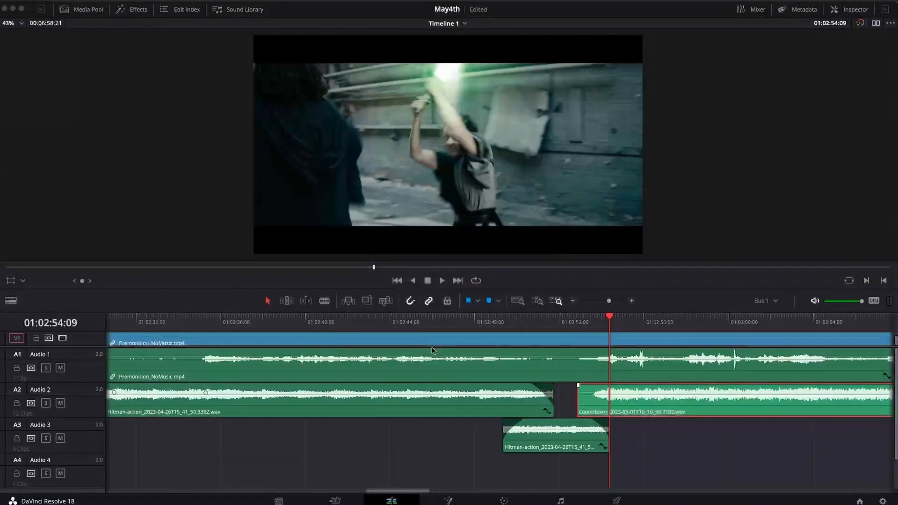
scroll(601, 363, right, 10)
scroll(601, 363, right, 5)
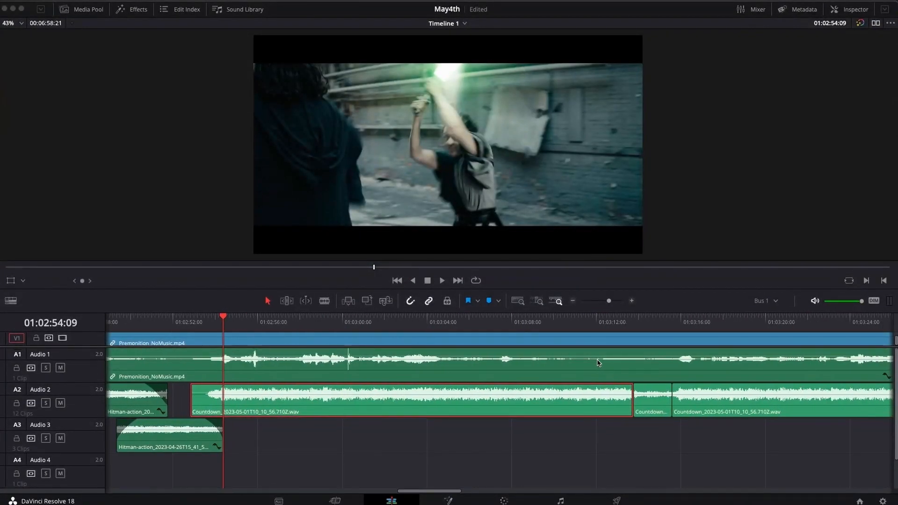
click(615, 320)
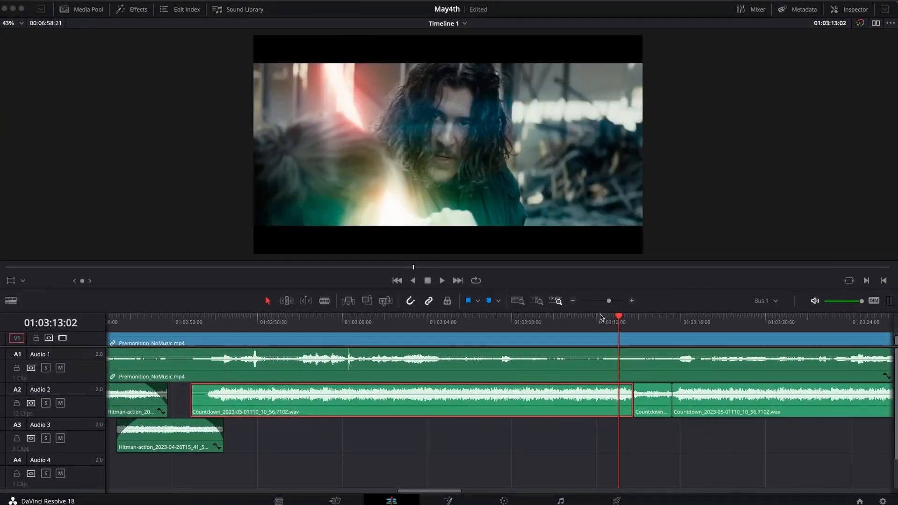
click(599, 318)
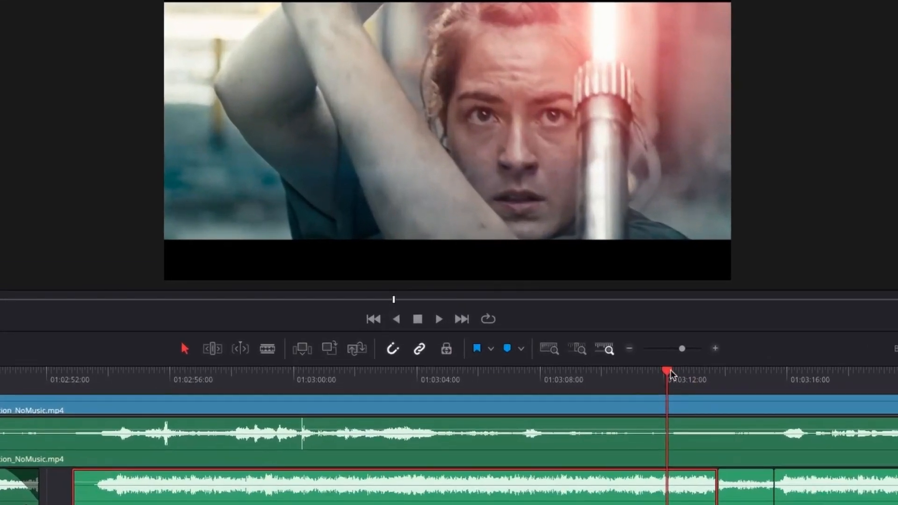
key(space)
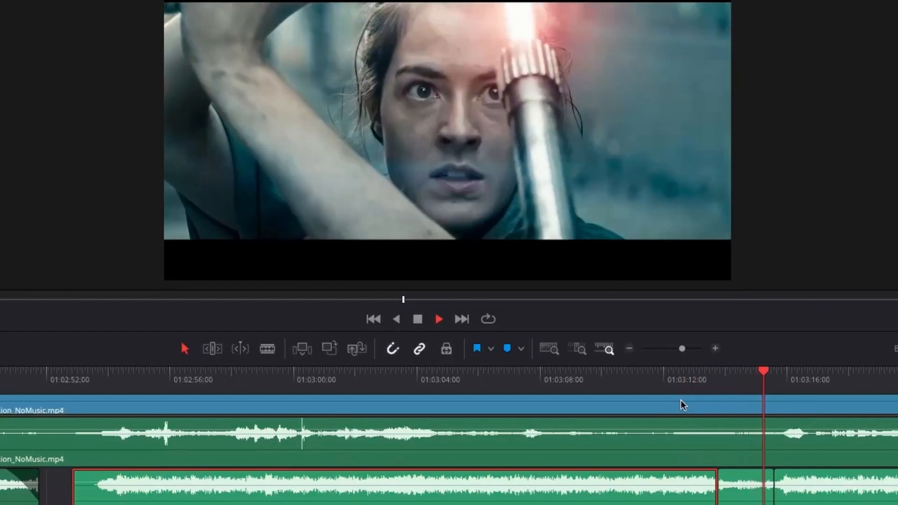
key(space)
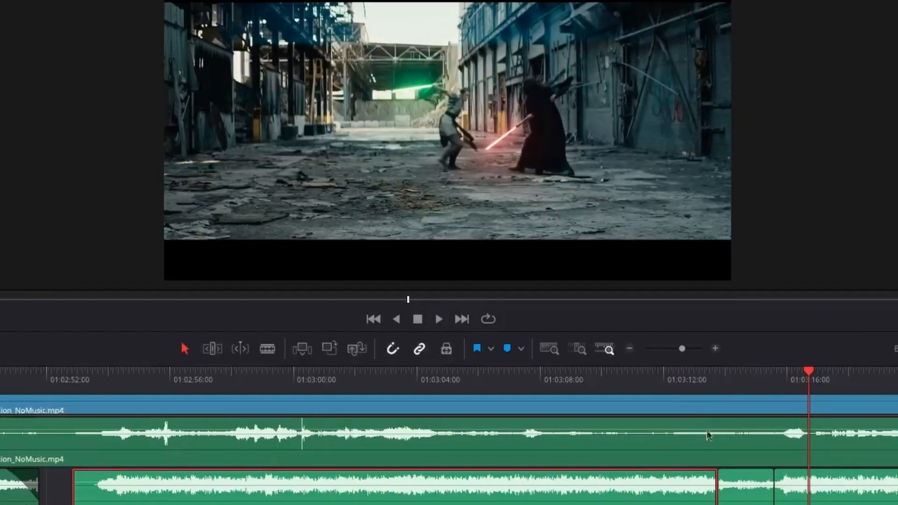
click(733, 373)
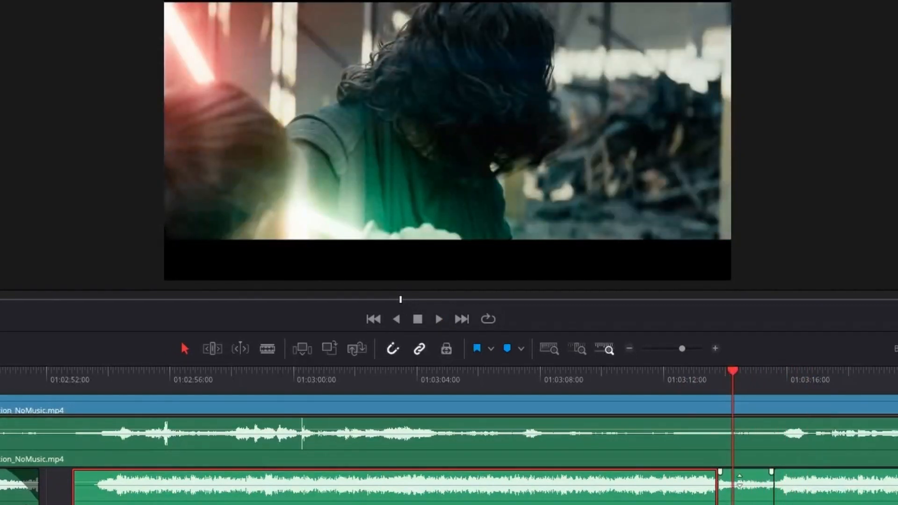
Switch to Filmstro and play the Countdown track's Momentum dip in section 1-3, starting just before the section
key(super+Tab)
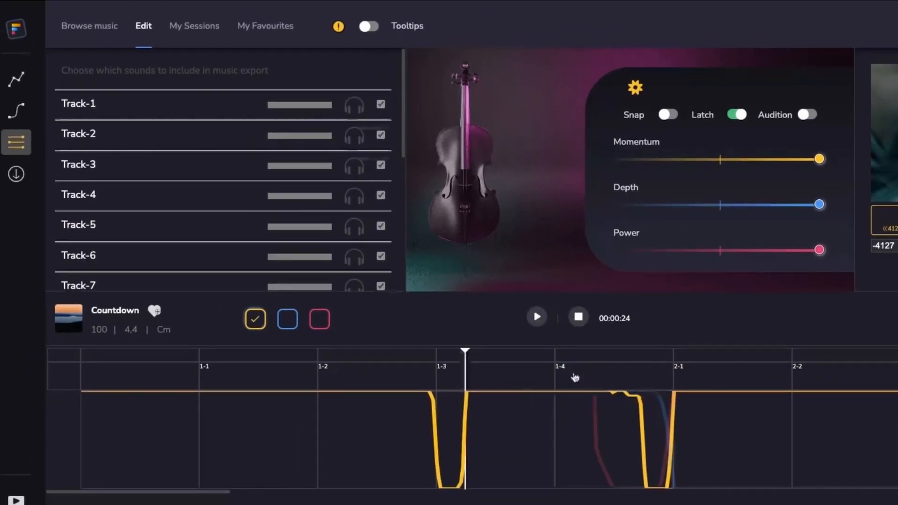
click(408, 358)
key(space)
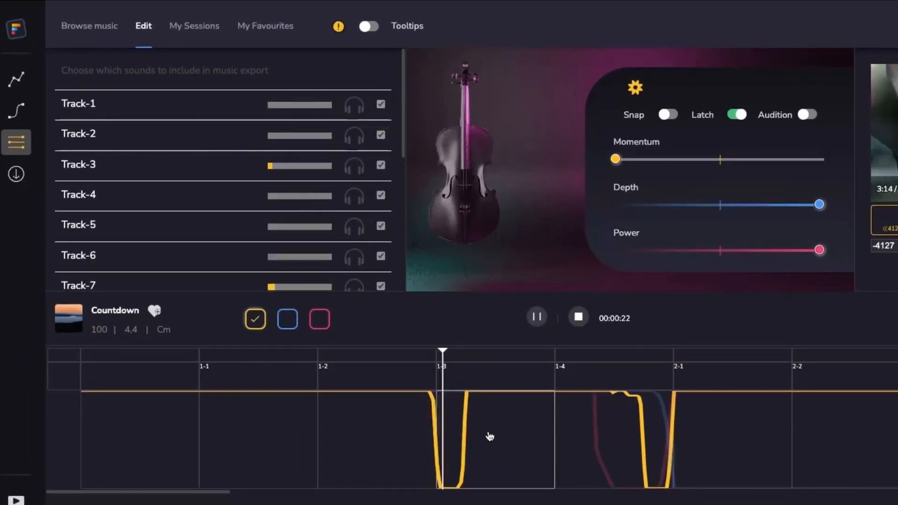
key(space)
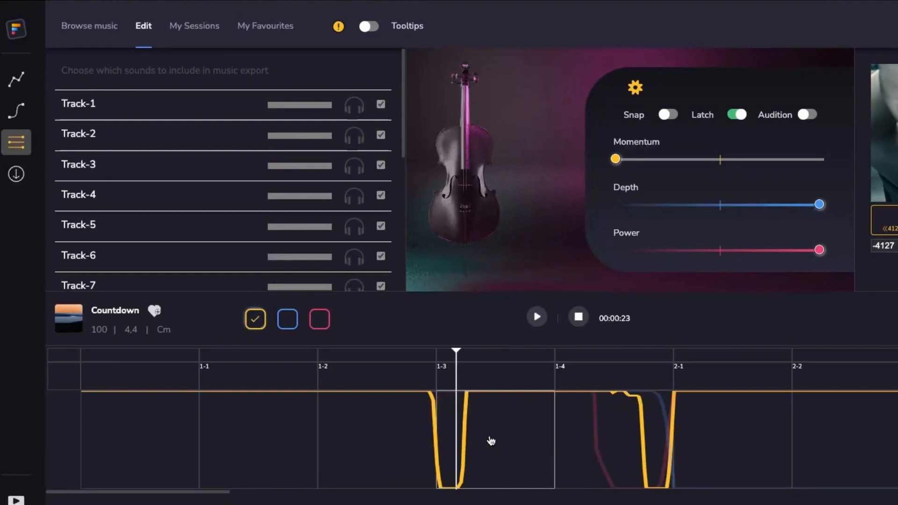
Solo Track-7 for section 1-3 of Countdown, and replace the solo with a mute on the same track
click(491, 441)
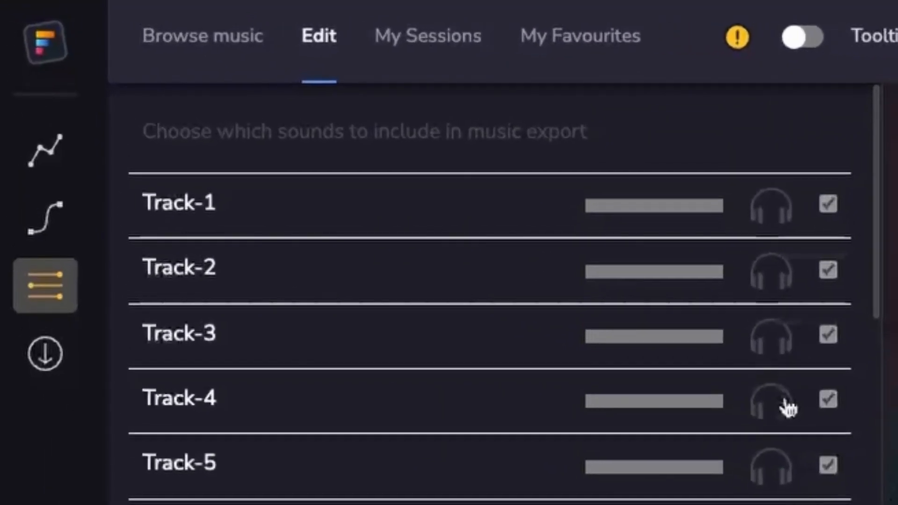
scroll(795, 403, down, 3)
click(789, 419)
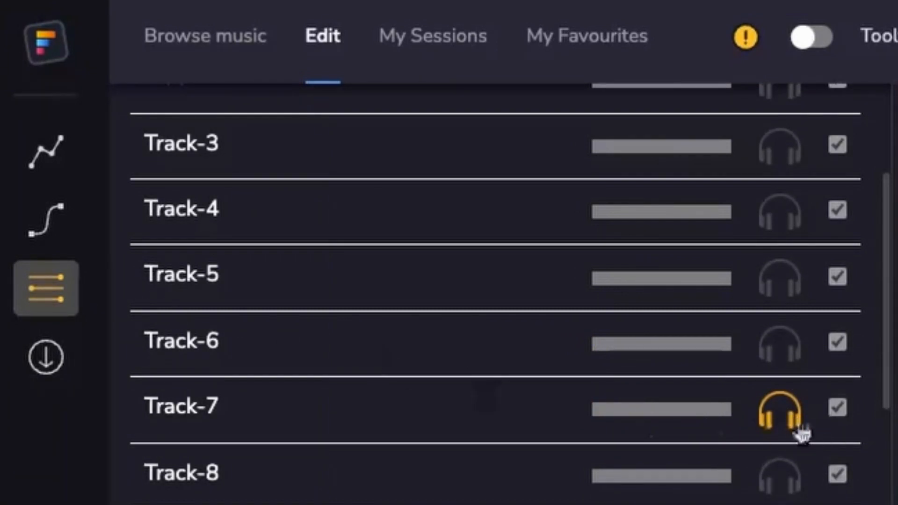
click(838, 408)
click(797, 428)
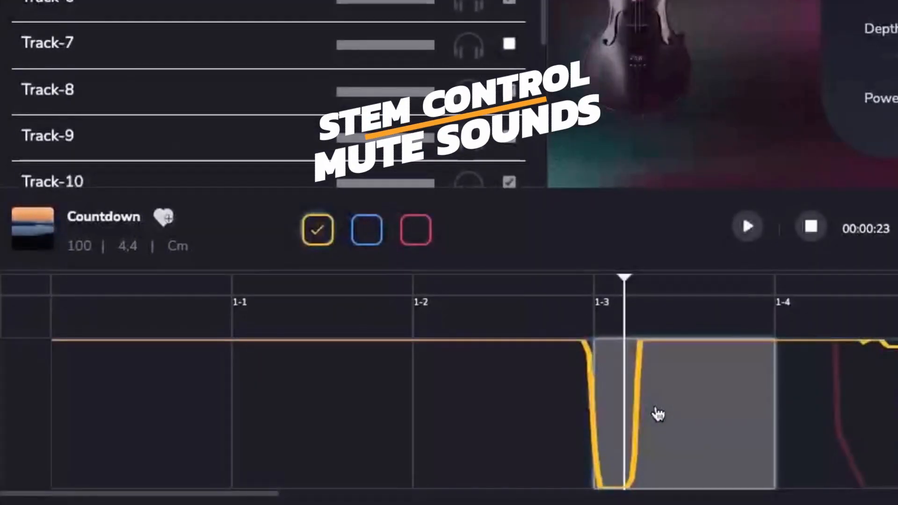
Play section 1-3 of Countdown without Track-7 and include that track in the mix again
click(659, 412)
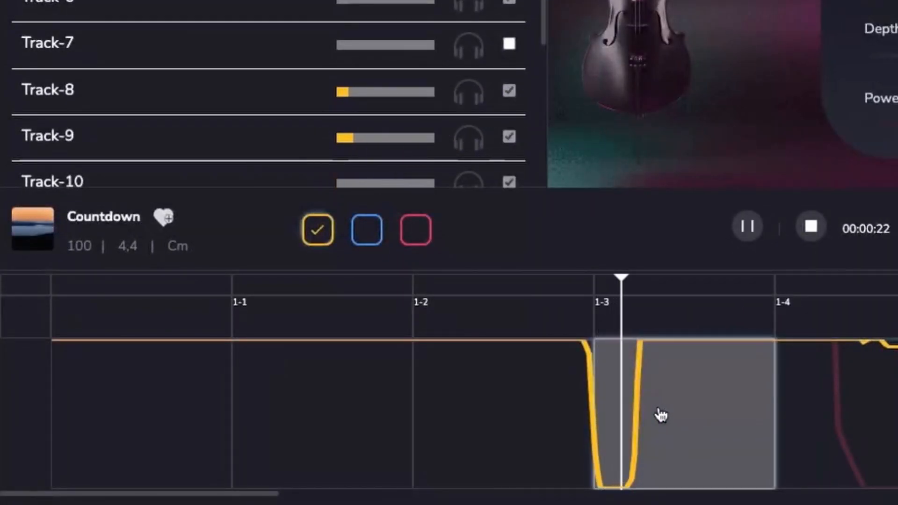
key(space)
click(509, 43)
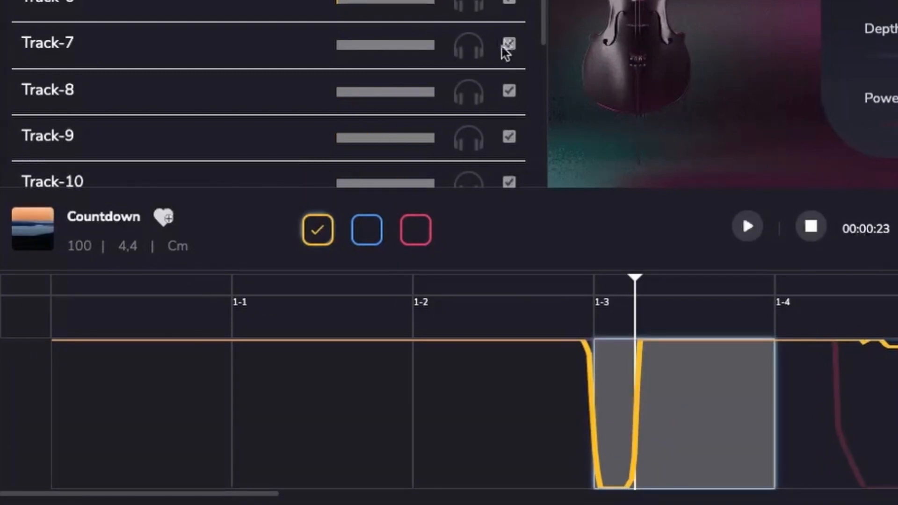
Play section 1-3 of Countdown with Track-7 soloed, and replace the solo with a mute on that track
key(space)
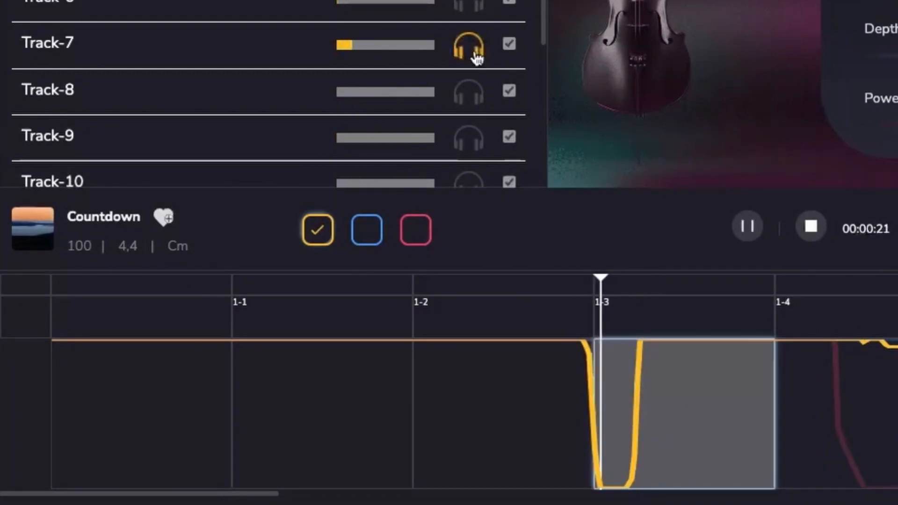
key(space)
click(477, 56)
click(509, 43)
click(675, 427)
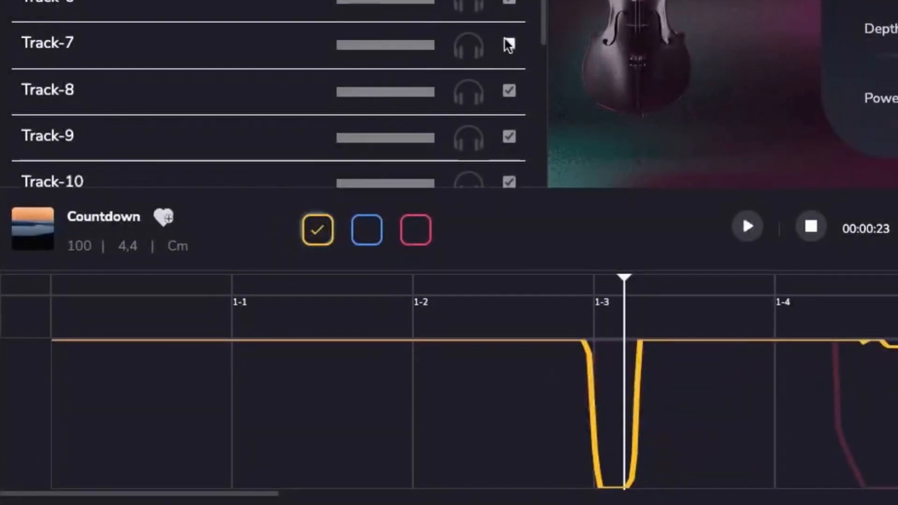
Play the Momentum dip in section 1-3 without Track-7, starting just before the section, and return the playhead to 00:00:14
click(576, 280)
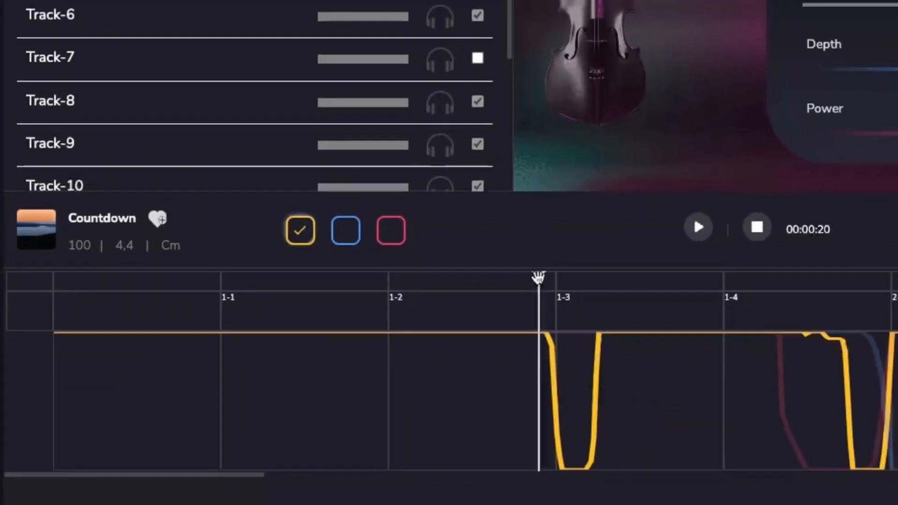
key(space)
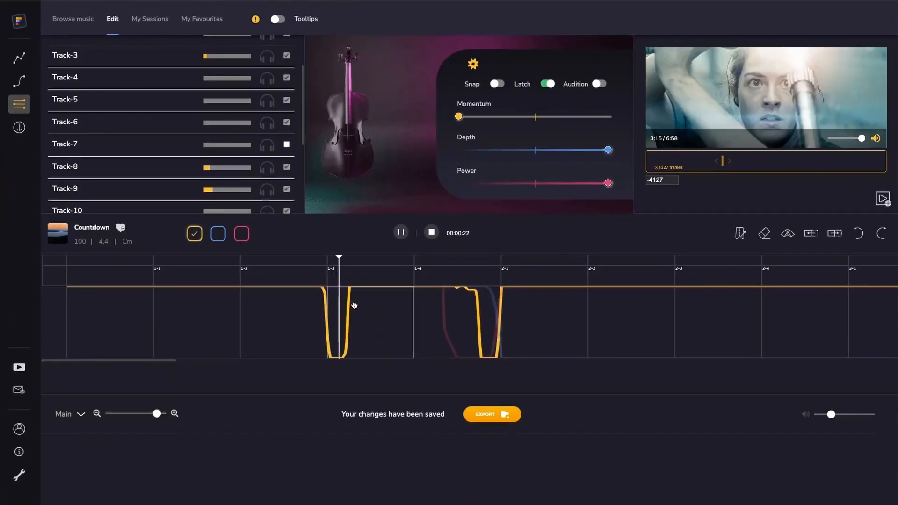
key(space)
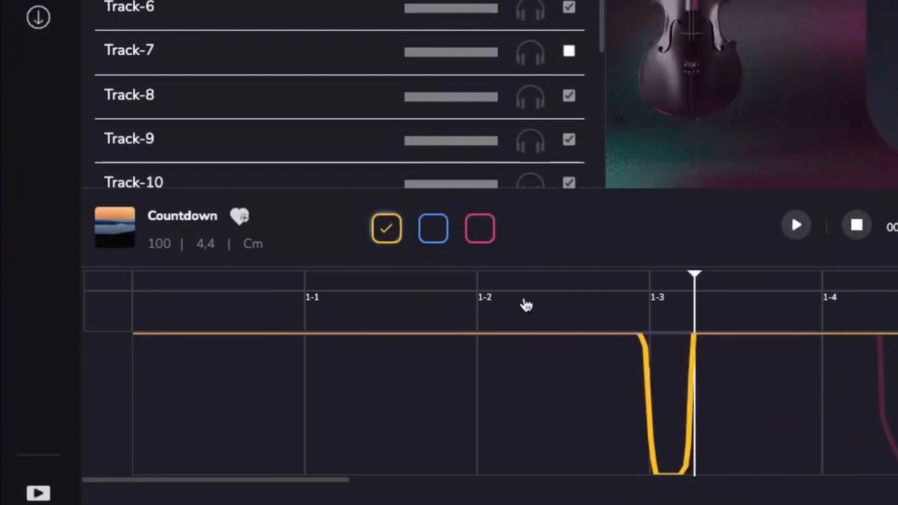
click(524, 282)
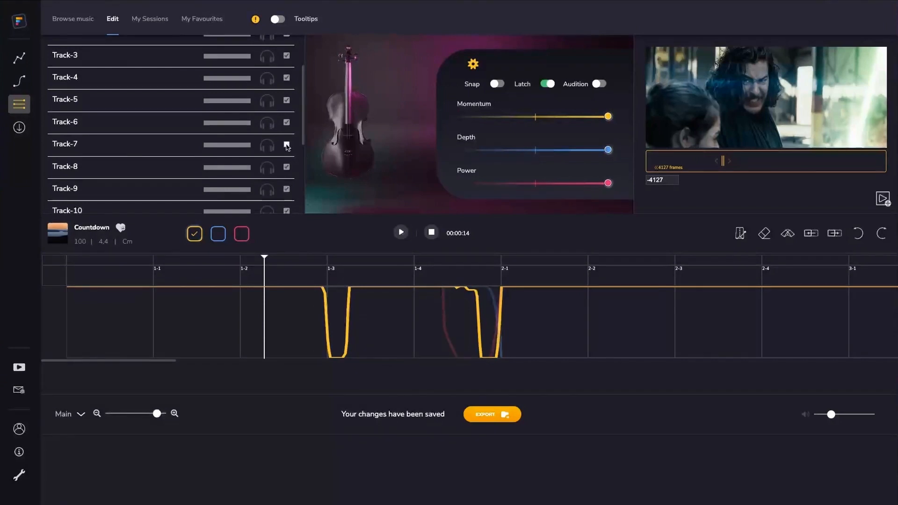
Switch to DaVinci Resolve and play the transition into the short Countdown clip from just before 01:03:12
key(super+Tab)
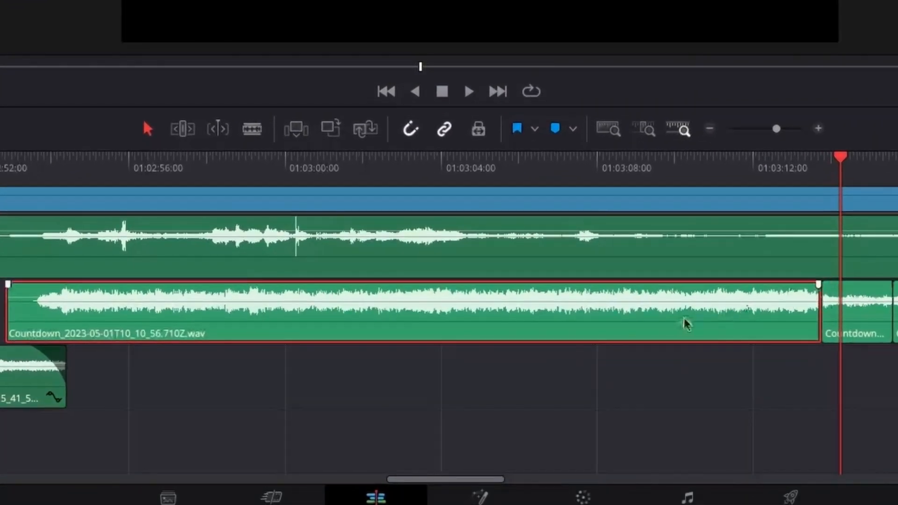
click(752, 164)
key(space)
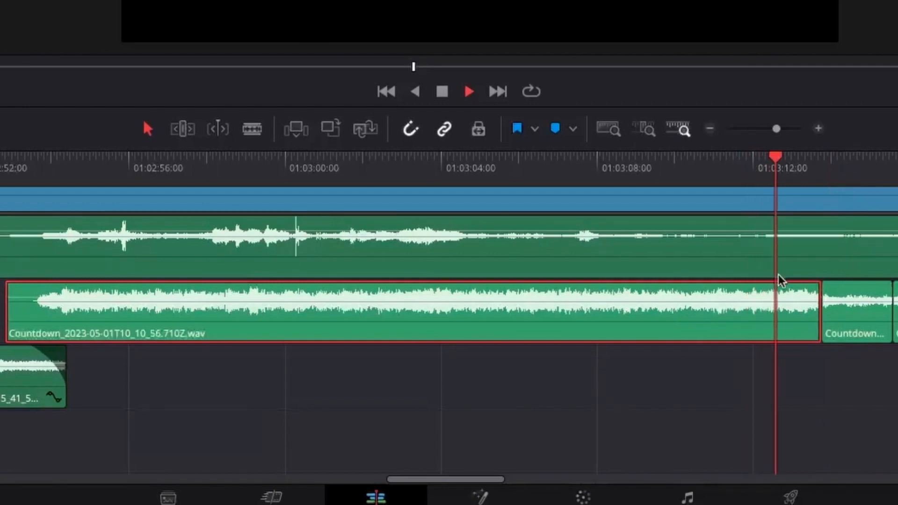
click(852, 308)
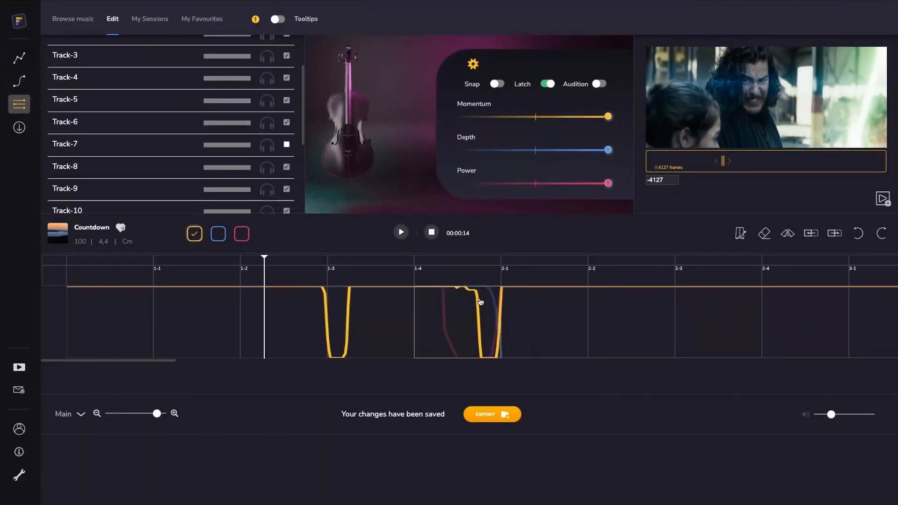
Switch to Filmstro, show the In and Out shape settings, and play Countdown from about 00:00:29 into section 1-4
click(397, 260)
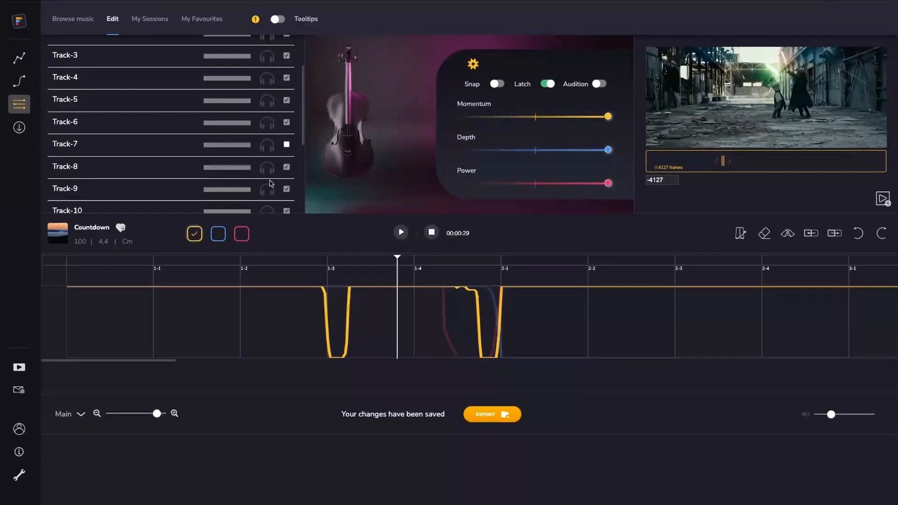
click(19, 58)
click(21, 86)
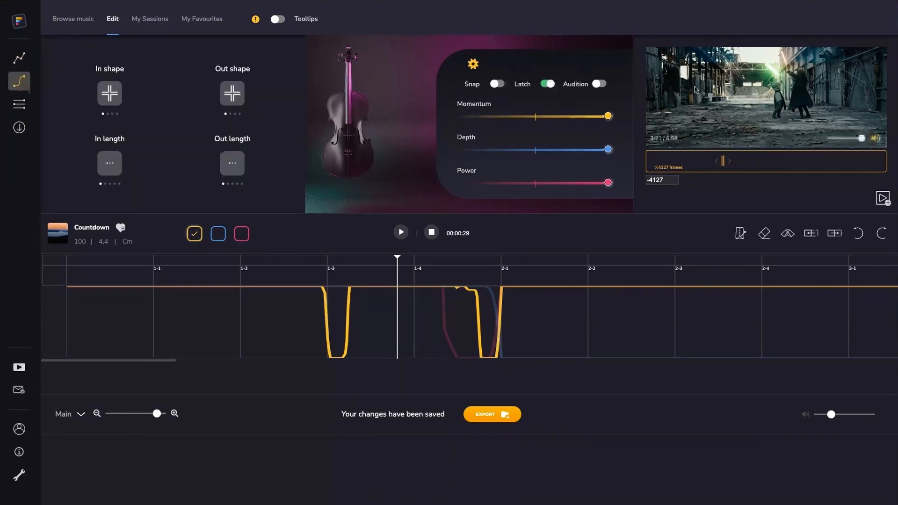
click(411, 262)
click(393, 261)
key(space)
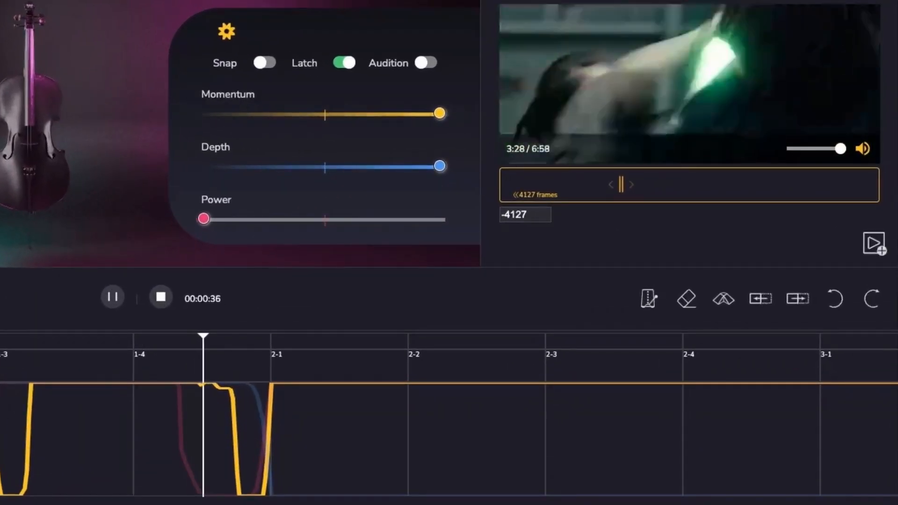
key(space)
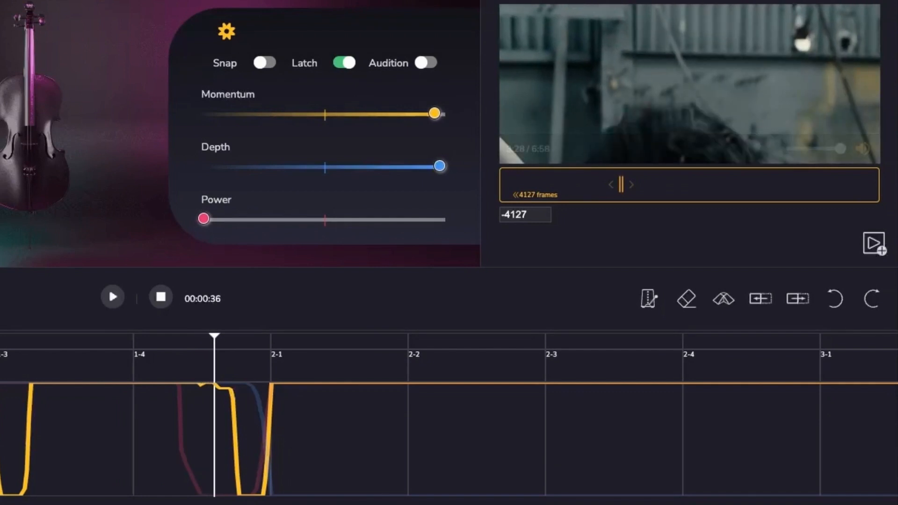
Replay the Power drop in section 1-4 of Countdown twice, starting each time from about 00:00:33
click(164, 342)
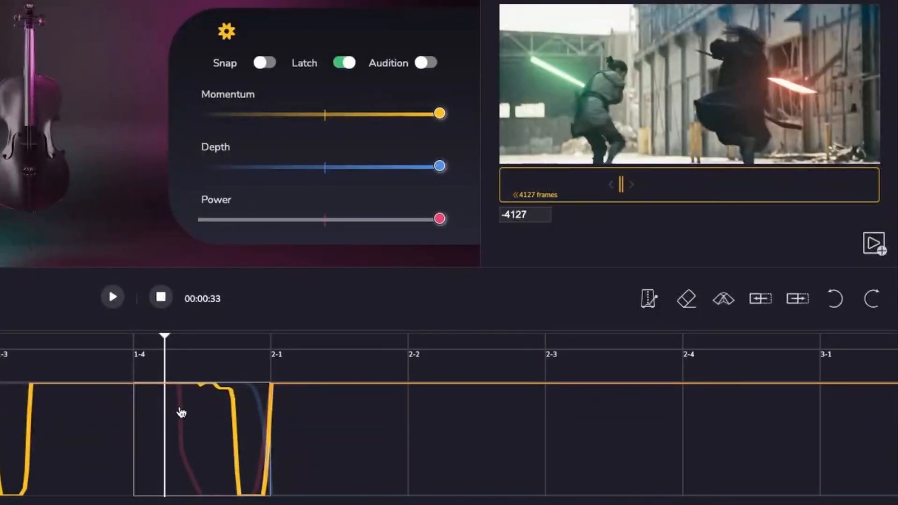
key(space)
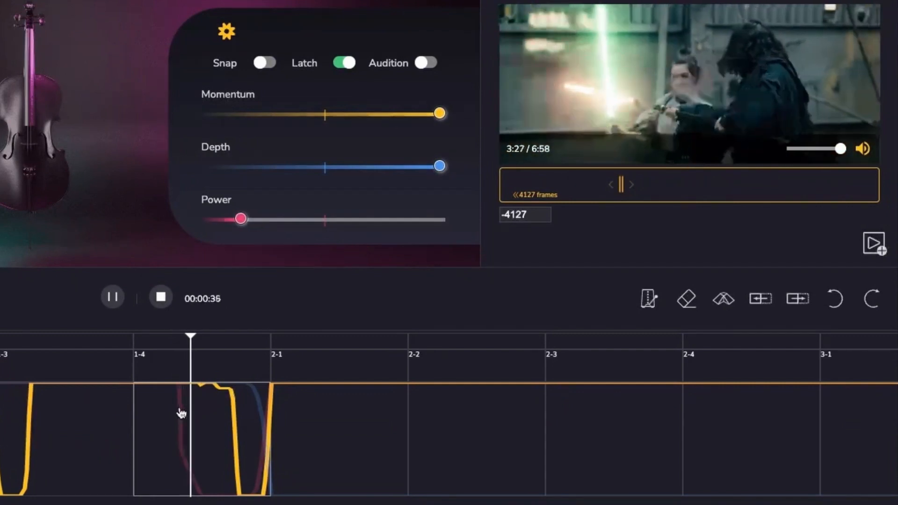
key(space)
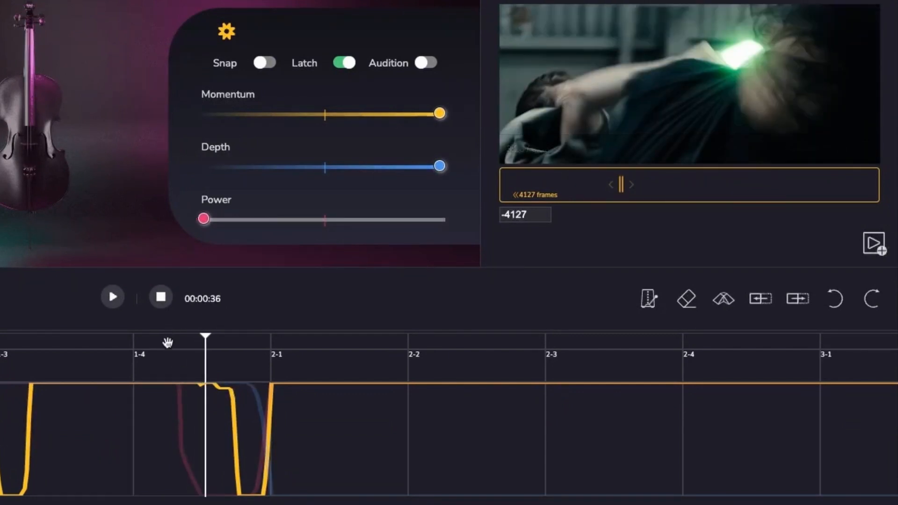
click(167, 343)
key(space)
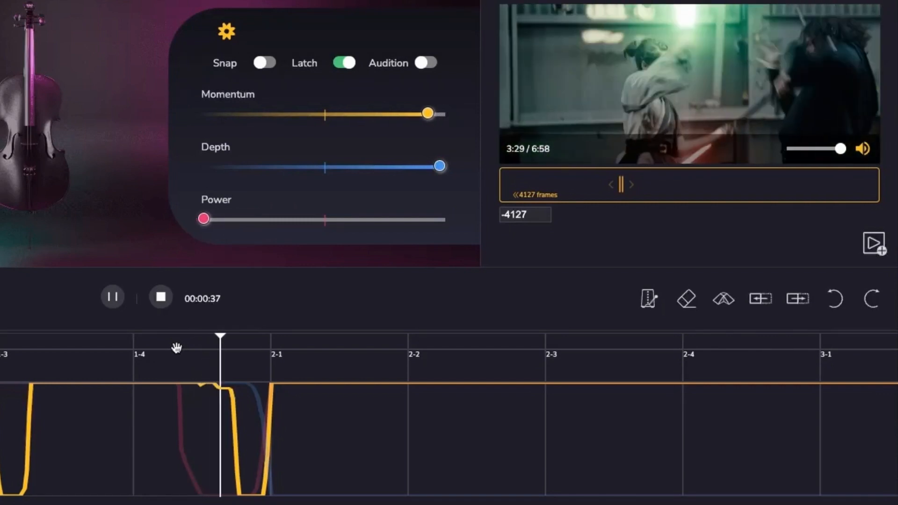
key(space)
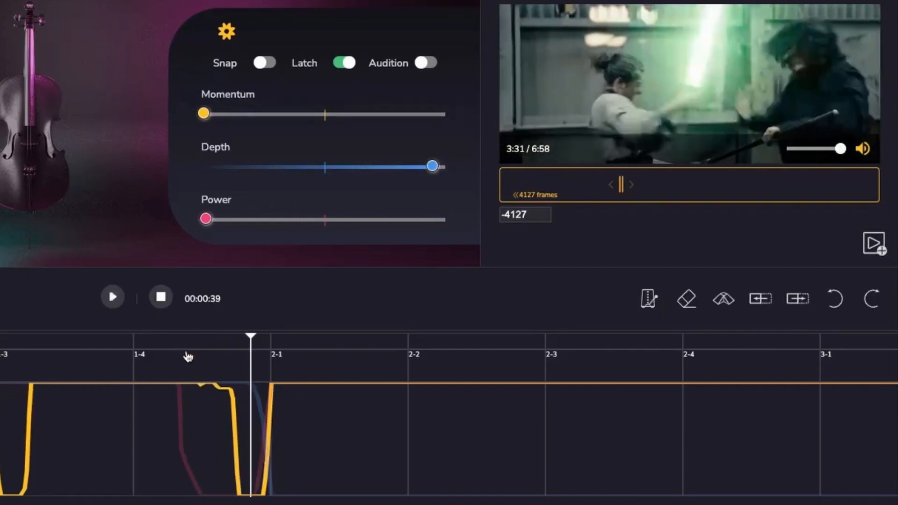
Play the Momentum dip near the end of section 1-4 twice, starting from about 00:00:37
click(212, 342)
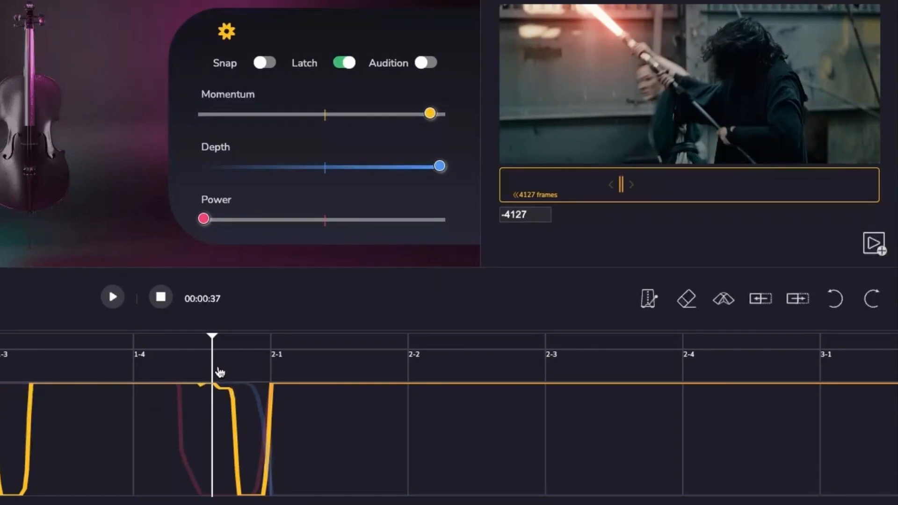
key(space)
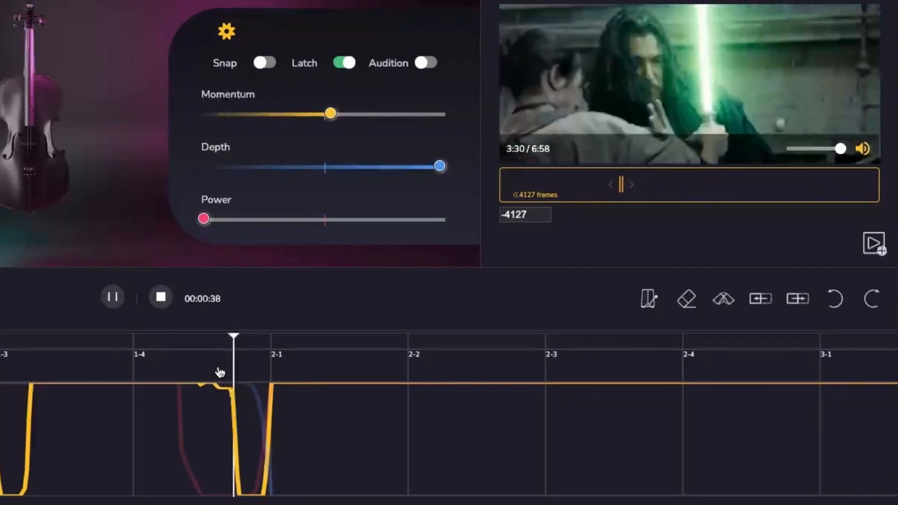
key(space)
click(218, 338)
key(space)
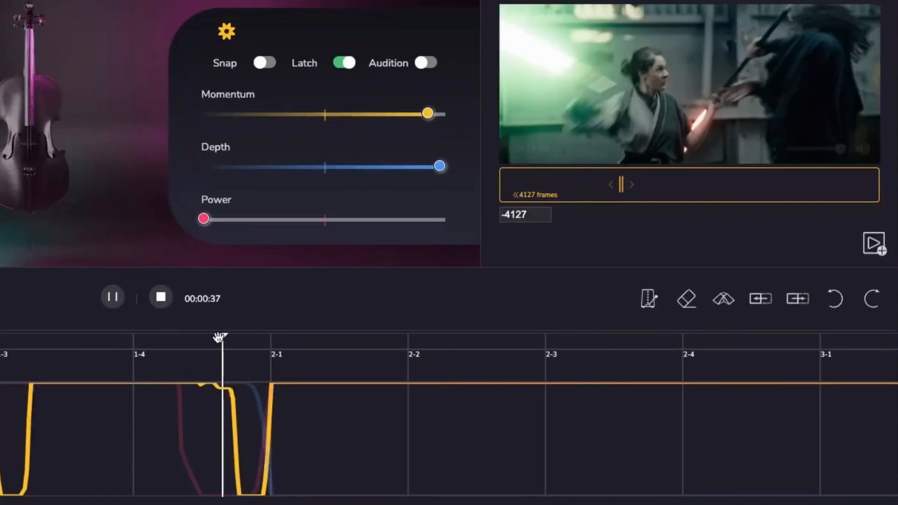
key(space)
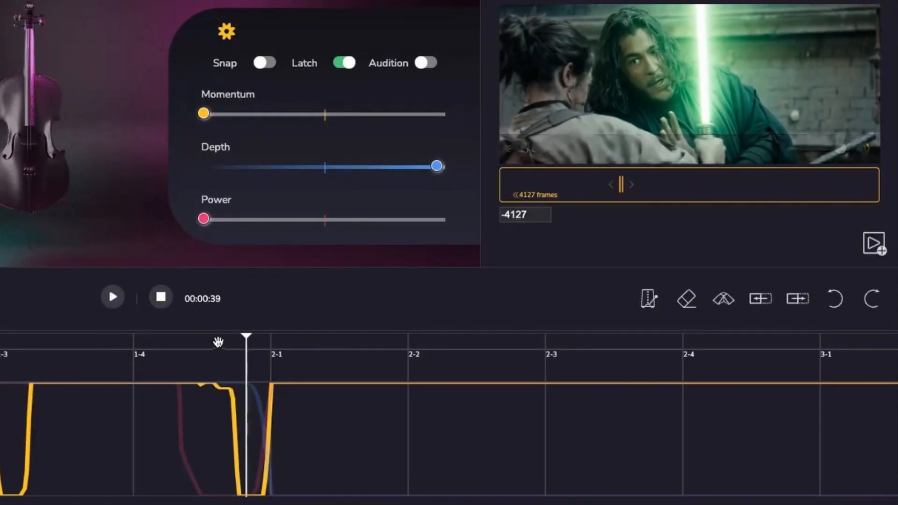
Play the end of section 1-4 into section 2-1 of Countdown, and place the playhead at the start of 2-1
click(217, 337)
key(space)
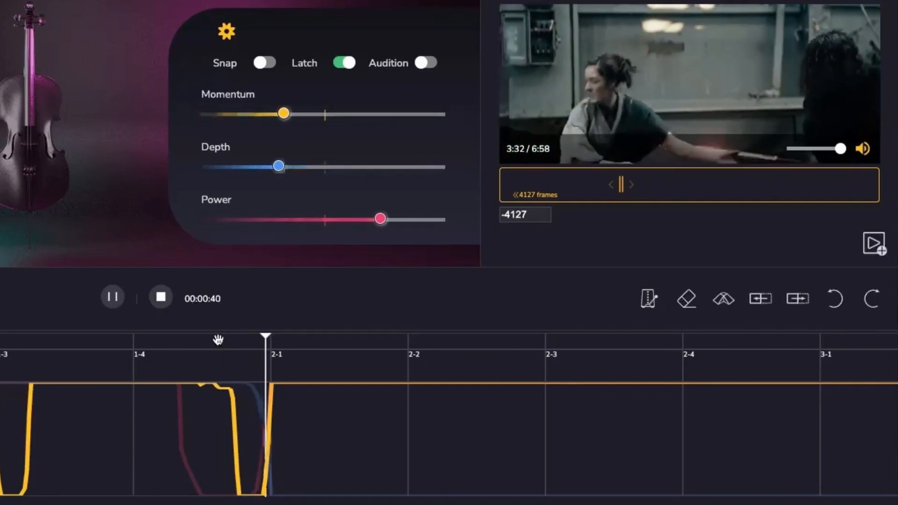
key(space)
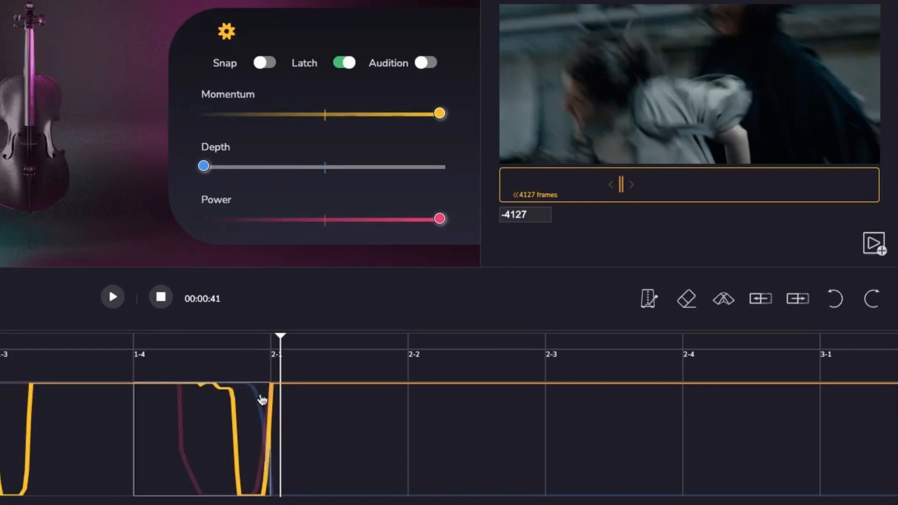
key(space)
key(space)
click(268, 342)
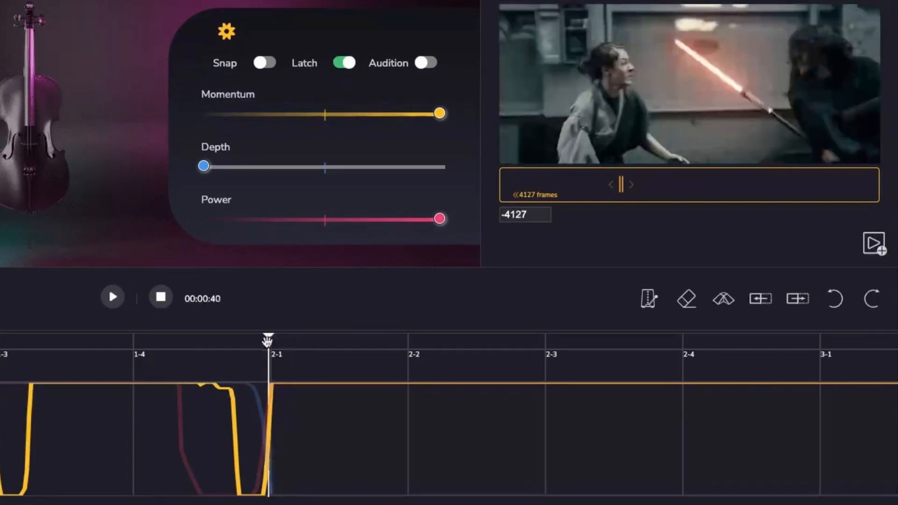
mouse_move(267, 340)
mouse_down()
mouse_move(281, 341)
mouse_move(271, 341)
mouse_up()
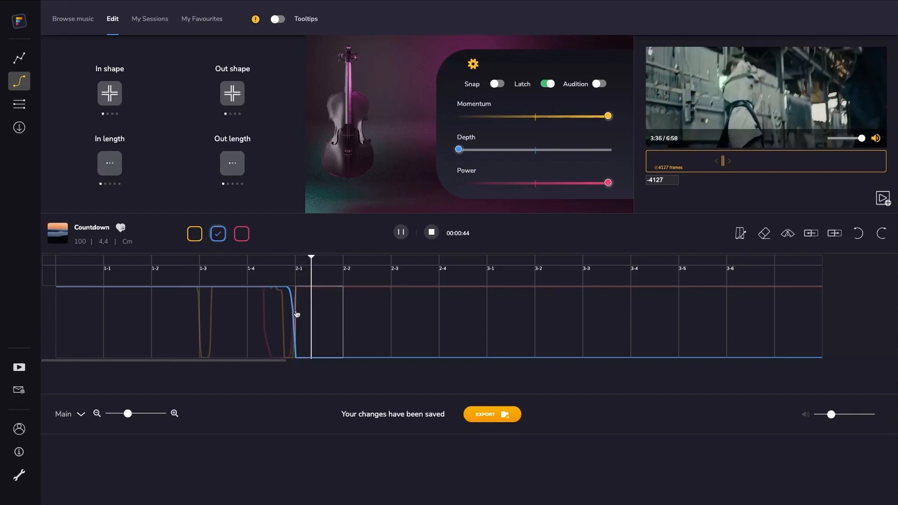
Stop playback in section 2-3, scrub the playhead to 00:01:01, and select section 3-5 before clearing the selection
key(space)
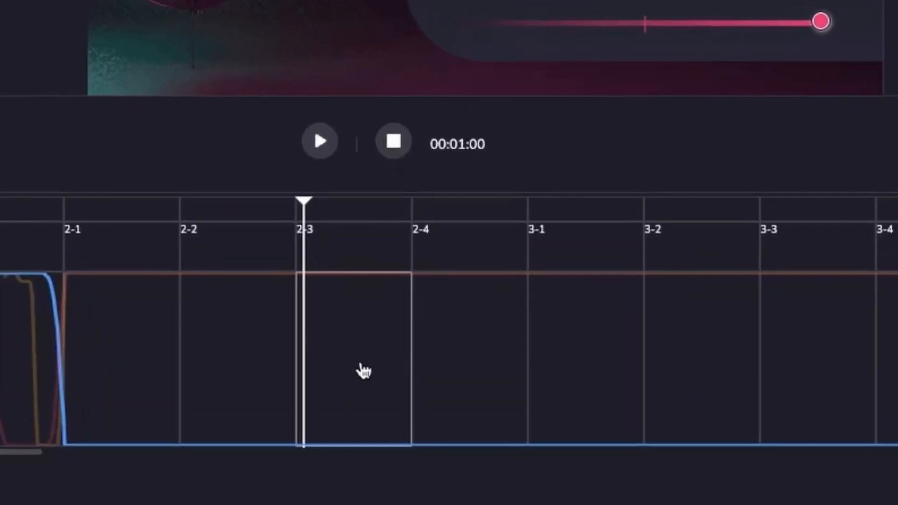
drag(304, 202, 347, 203)
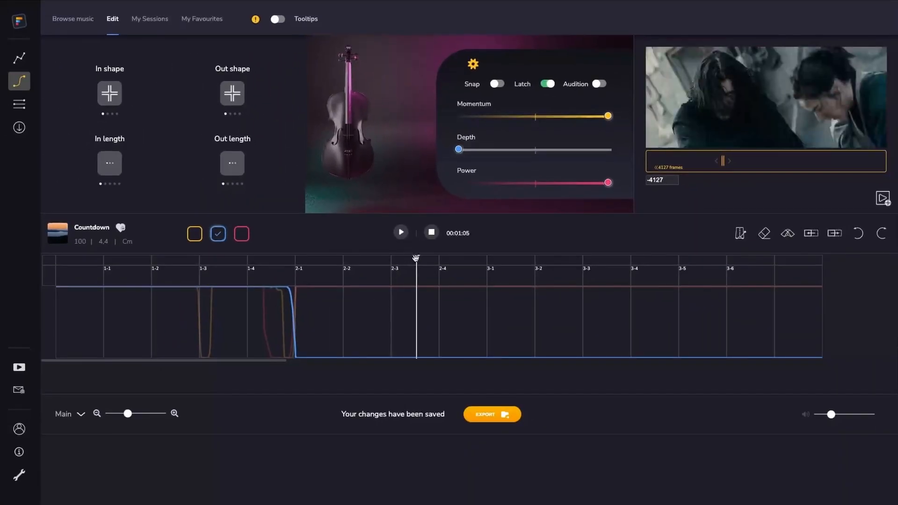
drag(397, 258, 395, 258)
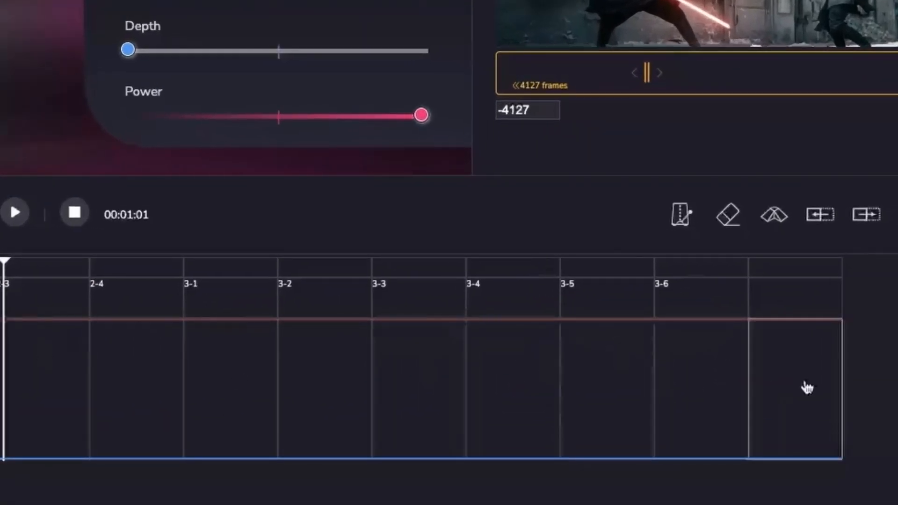
click(604, 392)
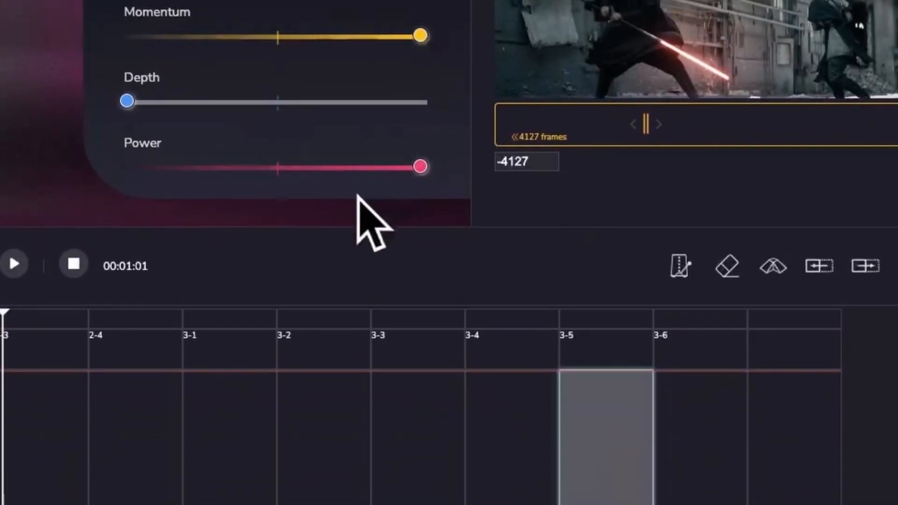
click(625, 424)
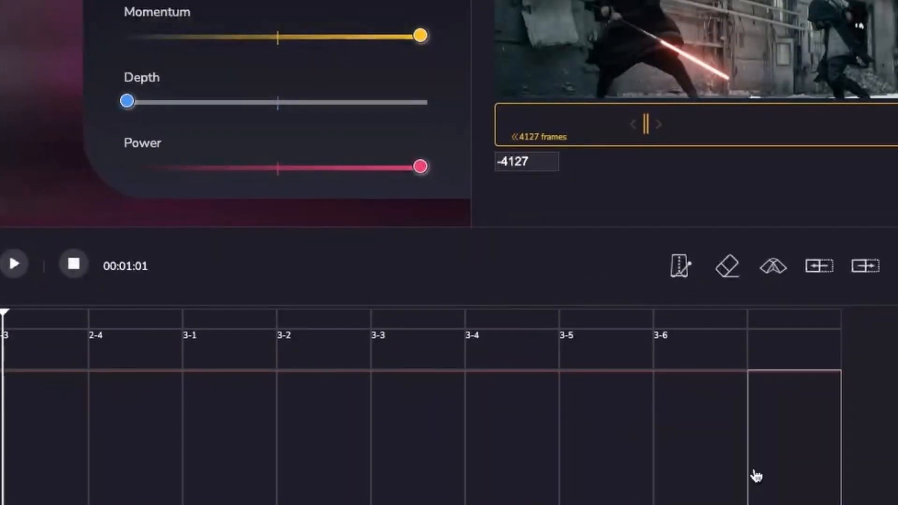
Switch to DaVinci Resolve and play the transition into the last Countdown clip from shortly before 01:03:40
key(super+Tab)
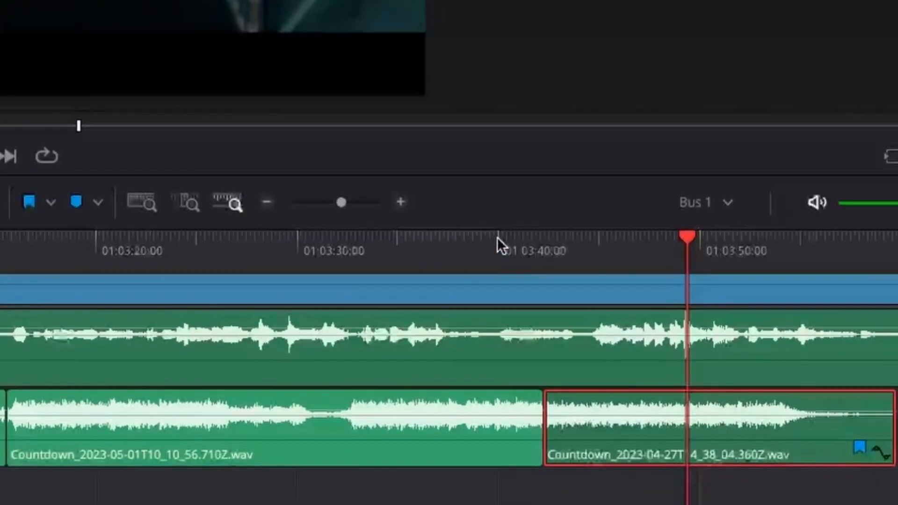
click(668, 317)
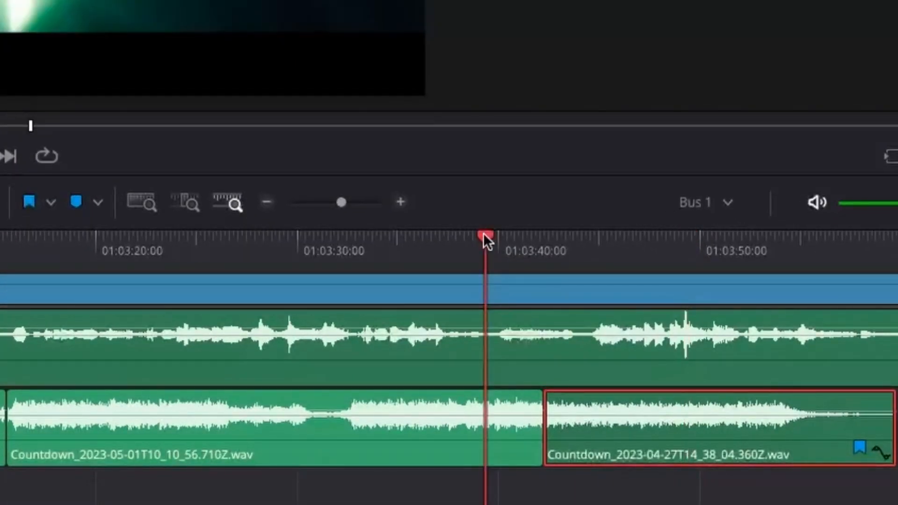
click(459, 234)
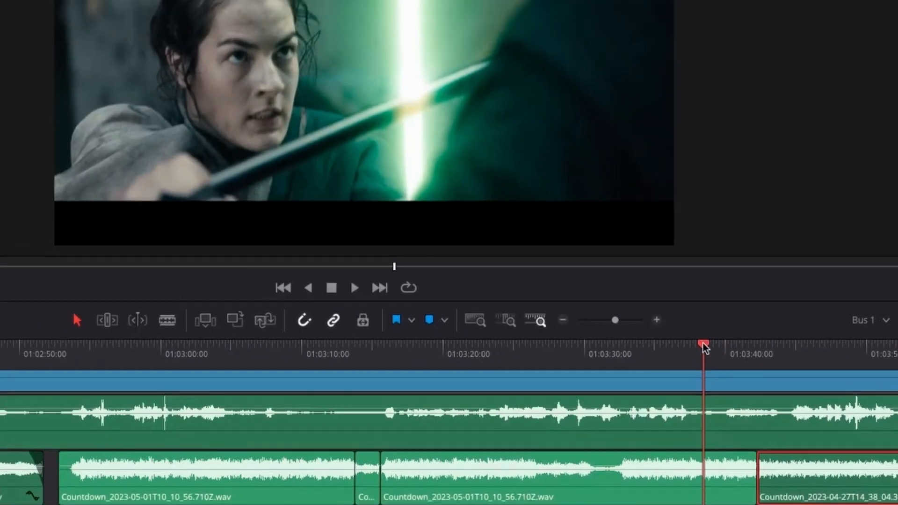
drag(703, 343, 715, 344)
drag(765, 368, 766, 367)
key(space)
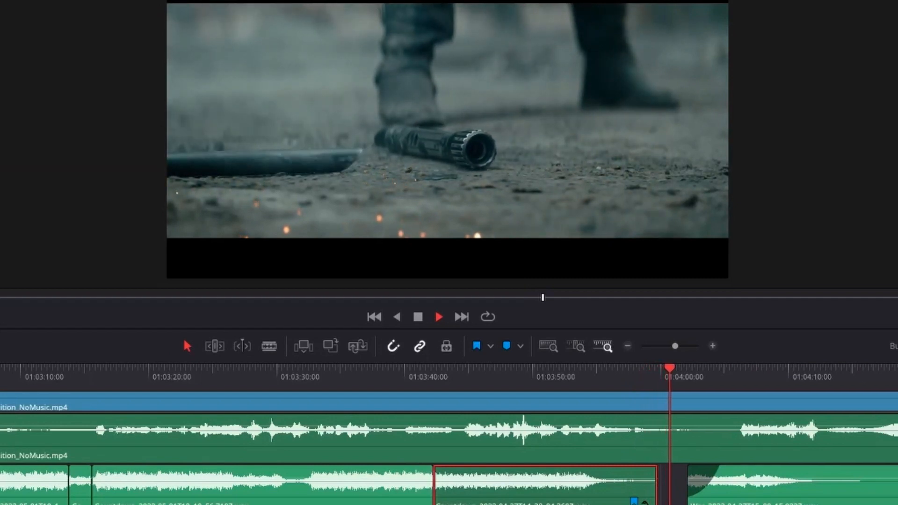
Stop playback after the last Countdown clip, select the gap following it, and select the clip itself
key(space)
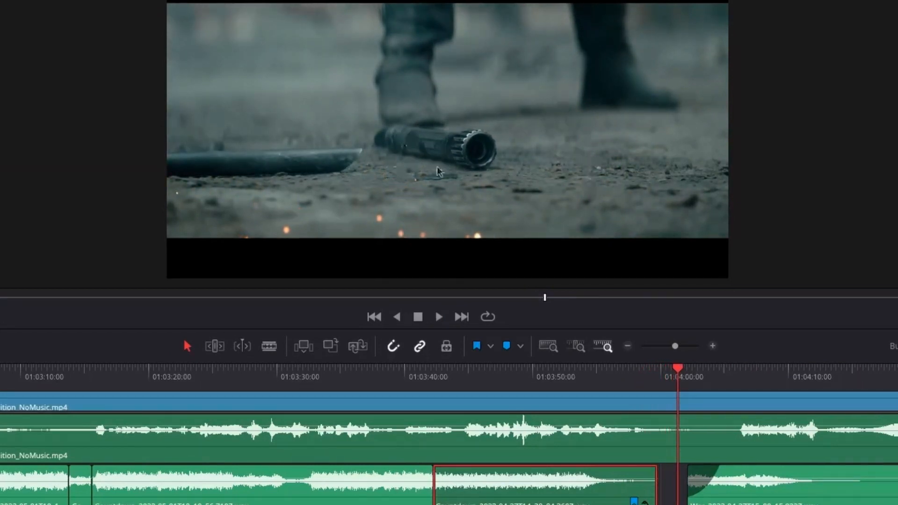
click(670, 483)
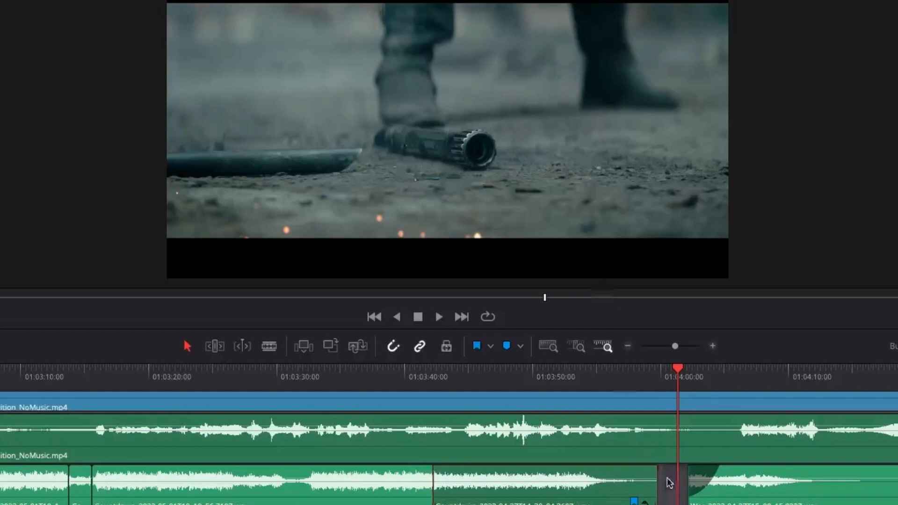
click(613, 499)
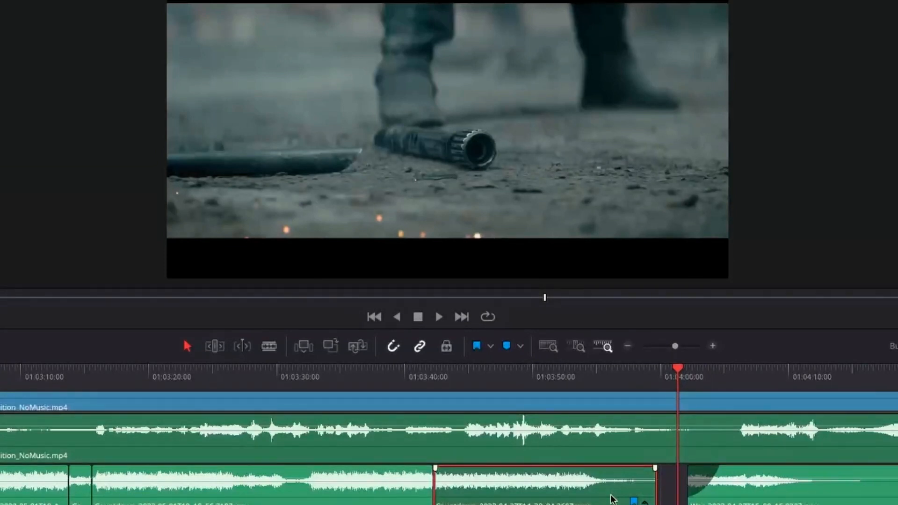
Scrub back and forth over the last Countdown clip's ending and the gap after it, up to about 01:04:01
click(641, 372)
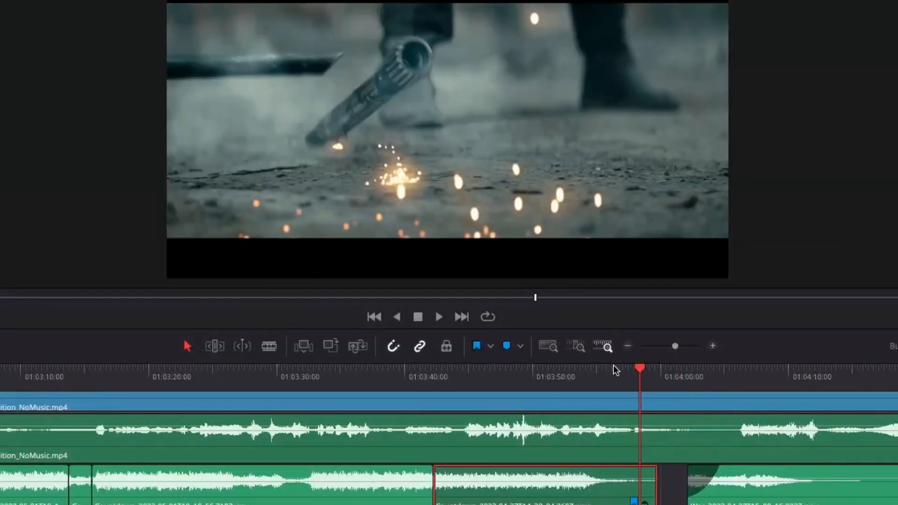
click(614, 370)
drag(577, 371, 672, 373)
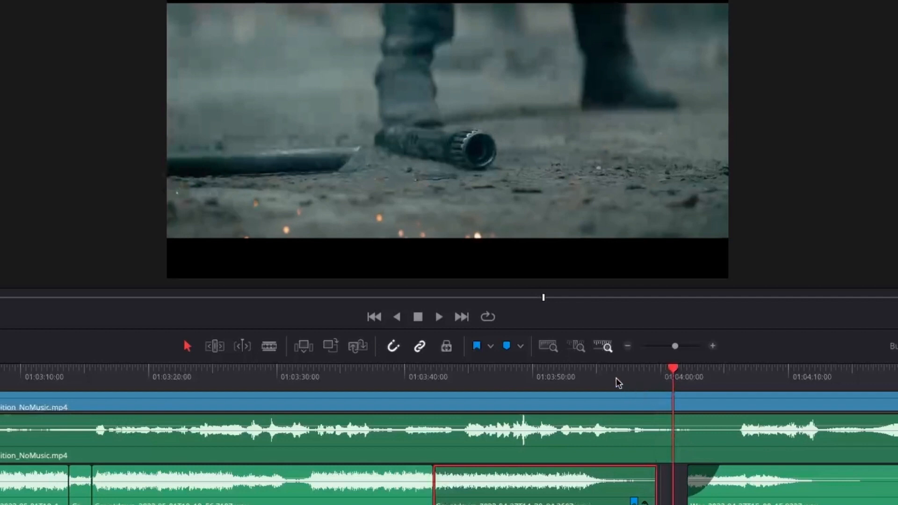
drag(619, 368, 675, 369)
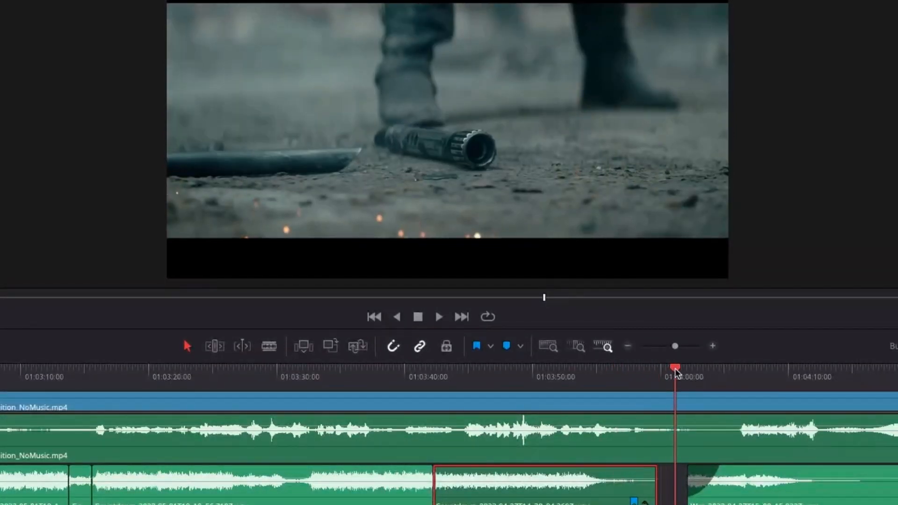
Play the gap between the last Countdown clip and the first War clip, from about 01:03:56 to 01:04:05
click(605, 368)
key(space)
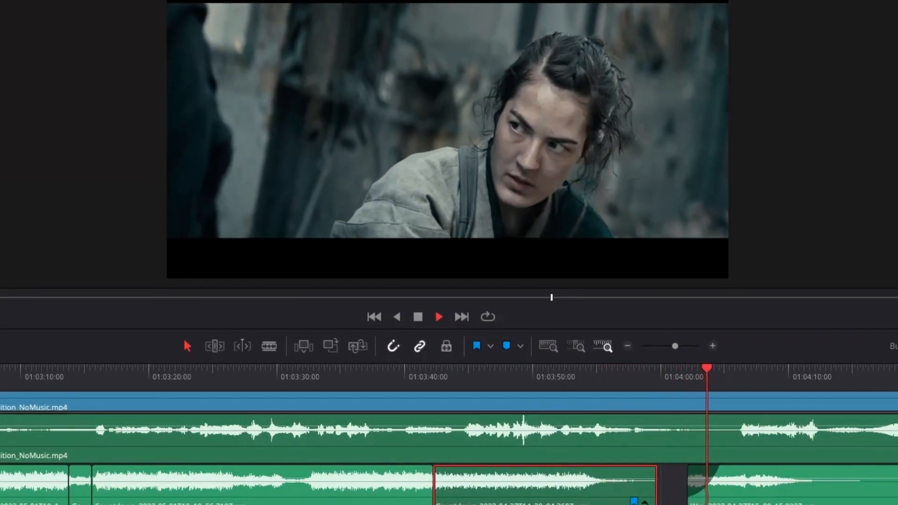
key(space)
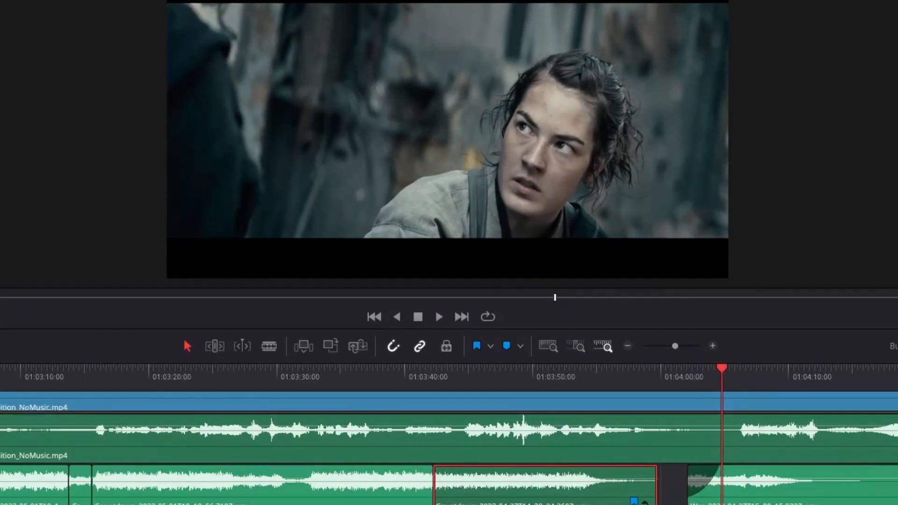
Place the playhead at the start of the first War clip, scrub its opening, and play on to about 01:04:13
drag(723, 368, 688, 374)
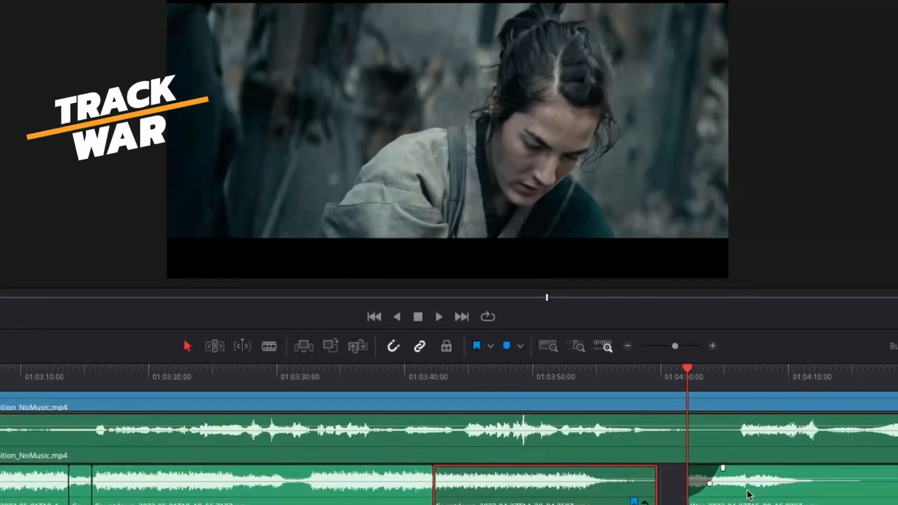
scroll(750, 496, right, 10)
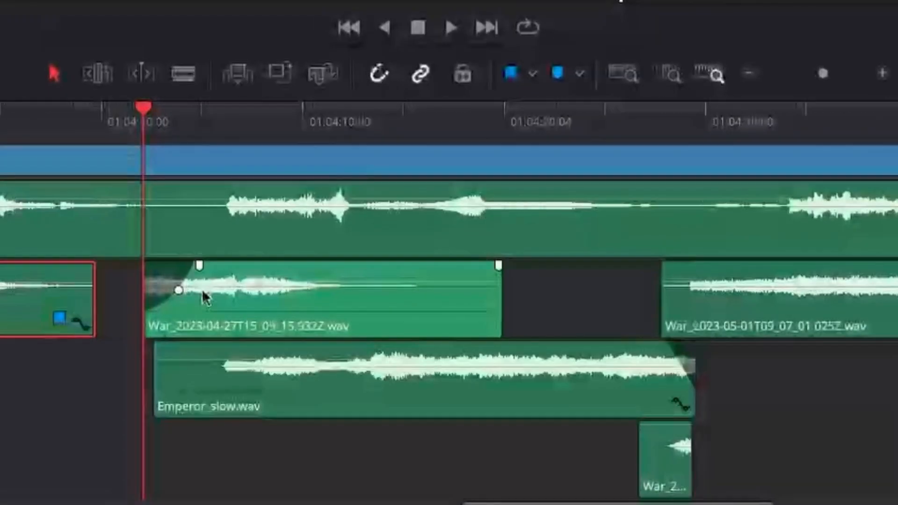
drag(145, 106, 238, 109)
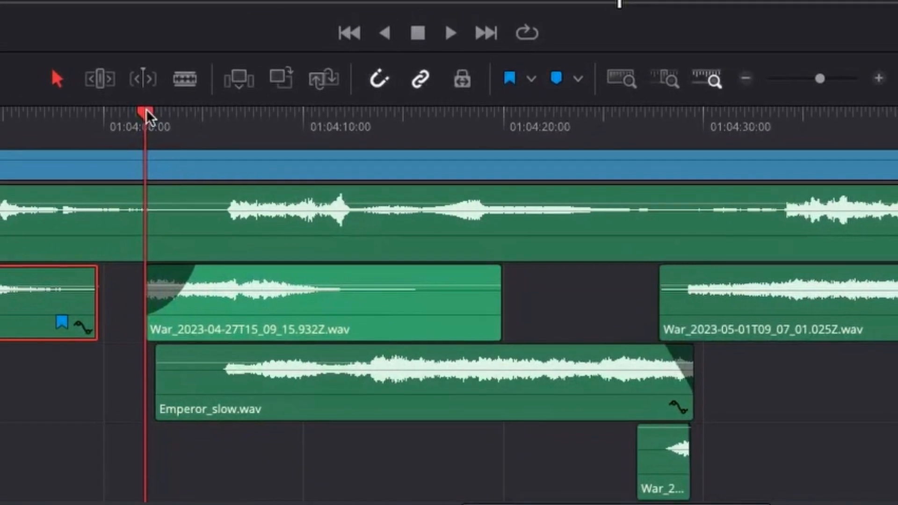
drag(304, 369, 251, 369)
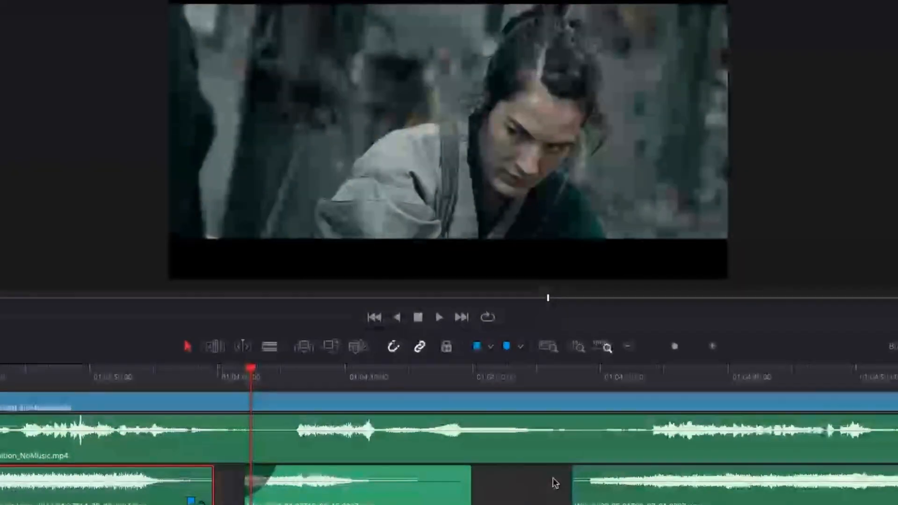
key(space)
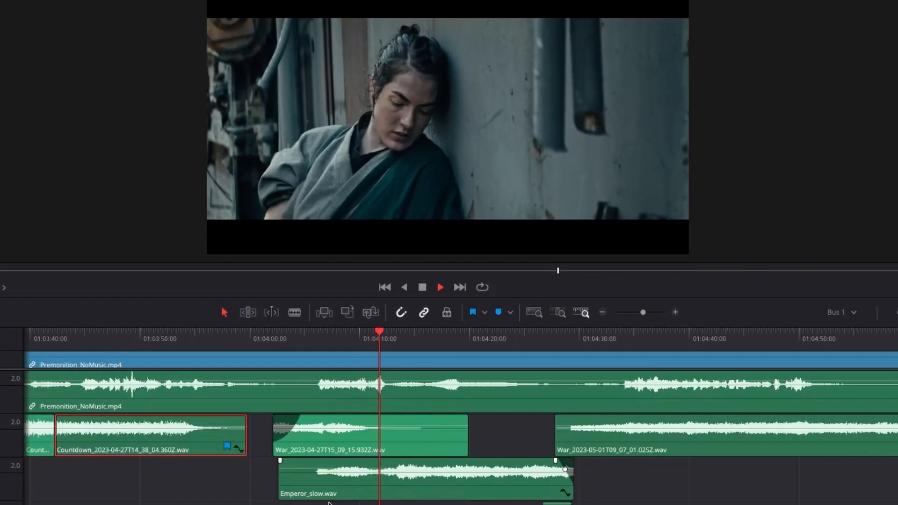
key(space)
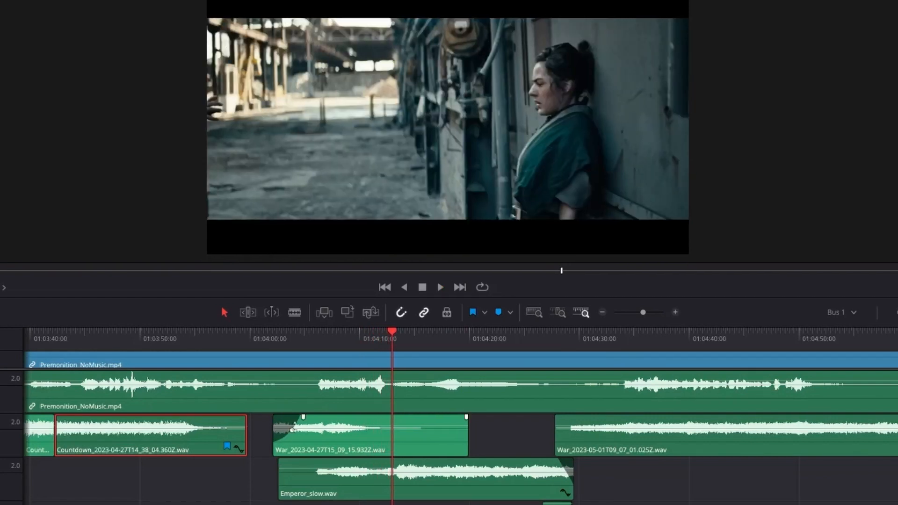
Place the playhead at the start of Emperor_slow.wav and select the first War clip above it
click(279, 334)
scroll(351, 456, down, 1)
scroll(351, 456, up, 6)
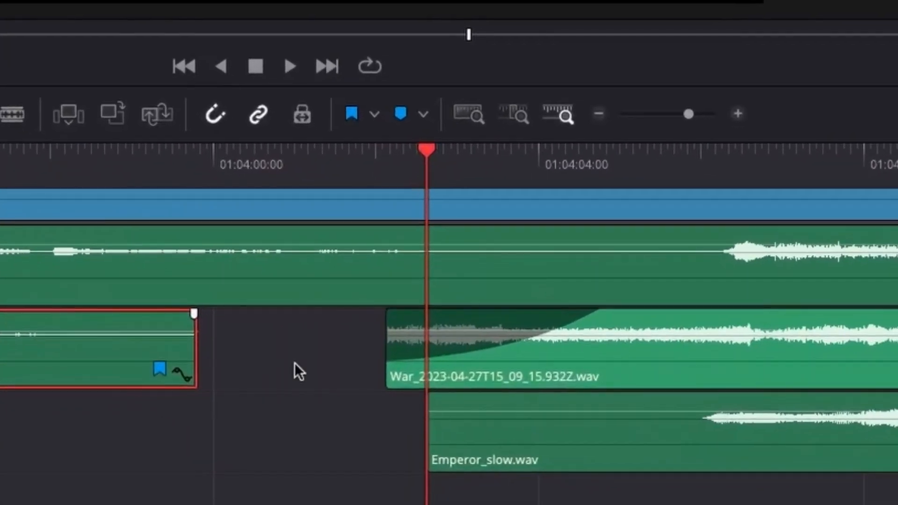
scroll(359, 381, right, 4)
click(498, 353)
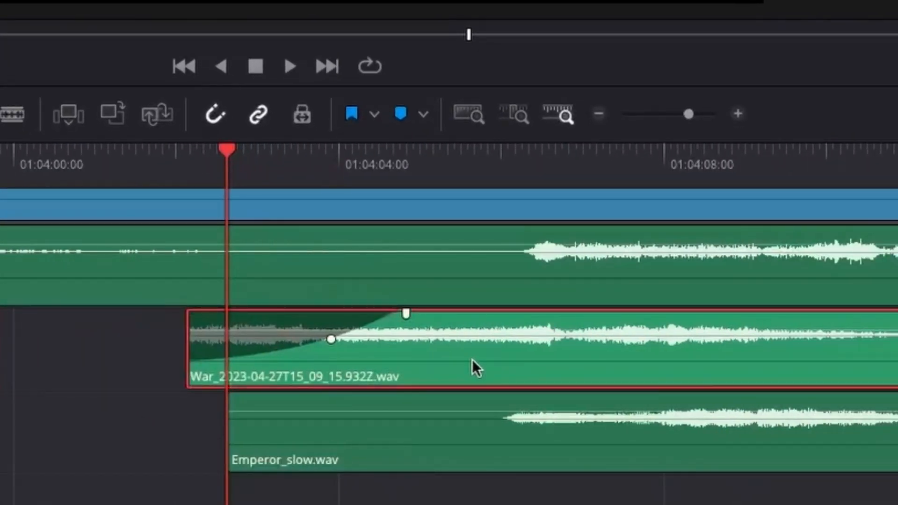
Play the faded-in opening of the first War clip and return the playhead to the clip's start
scroll(473, 359, right, 3)
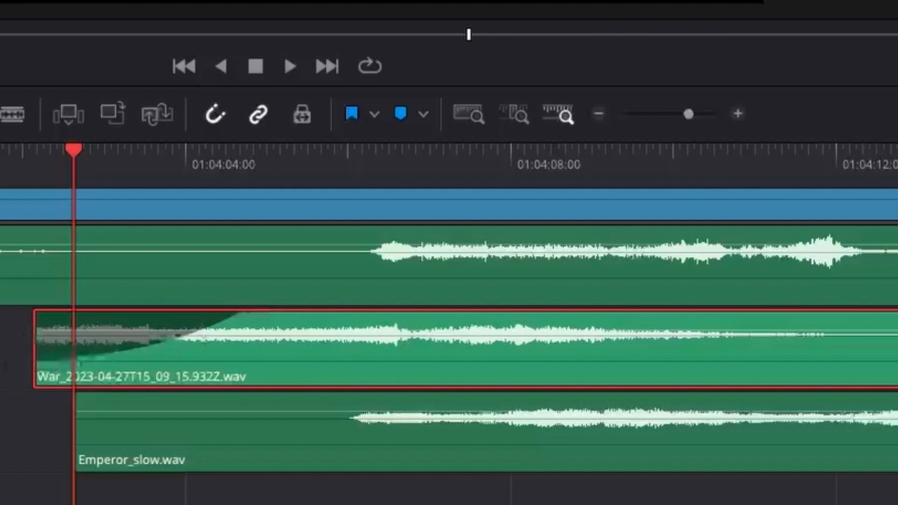
click(35, 150)
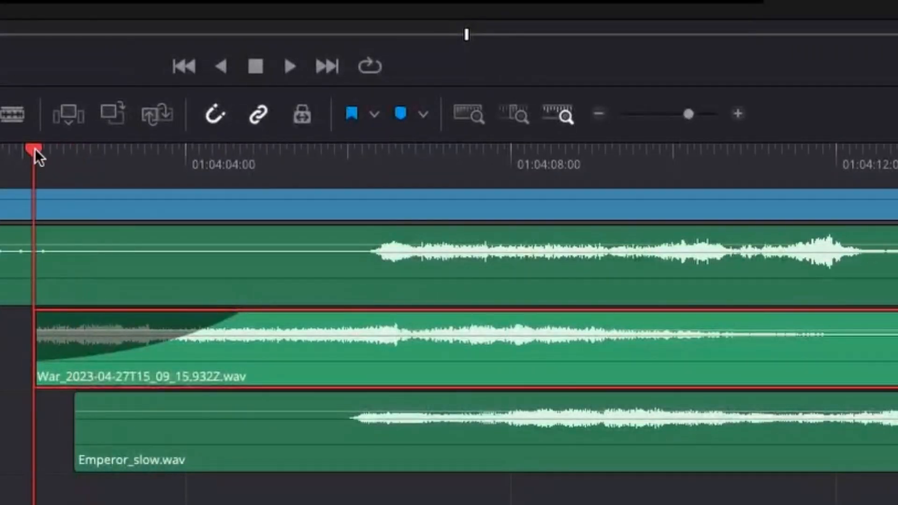
key(space)
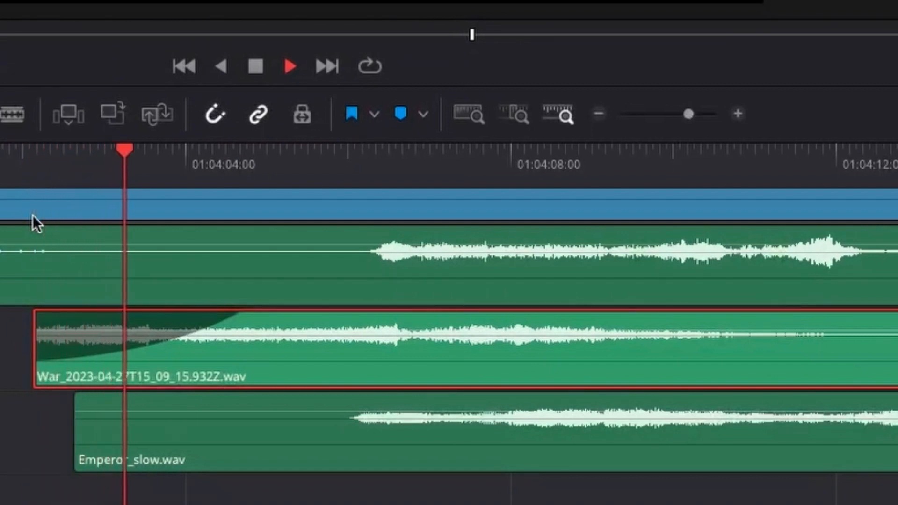
key(space)
click(34, 150)
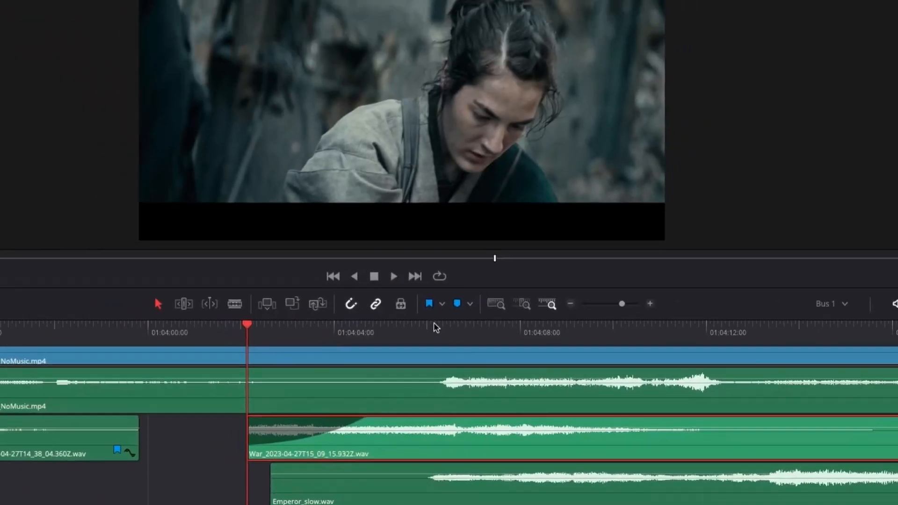
Play the moment around 01:04:06 where the Emperor_slow.wav music enters under the first War clip twice
click(434, 323)
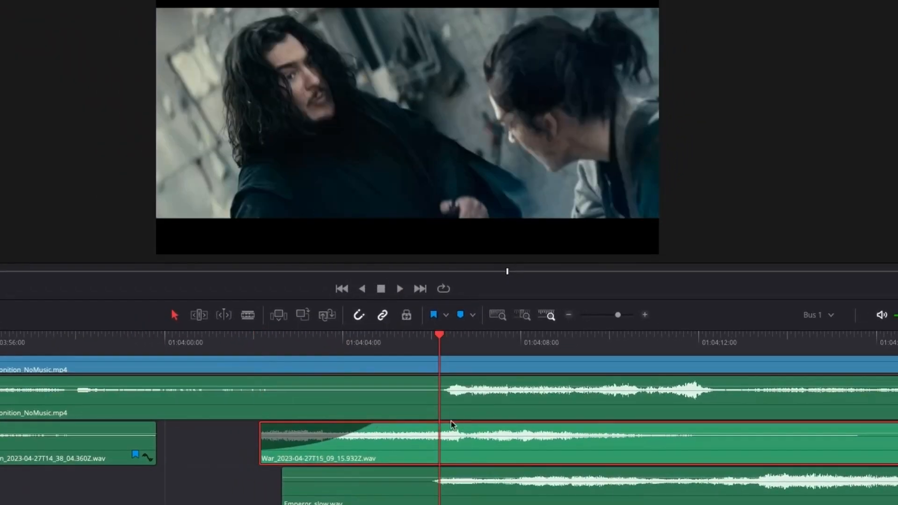
key(space)
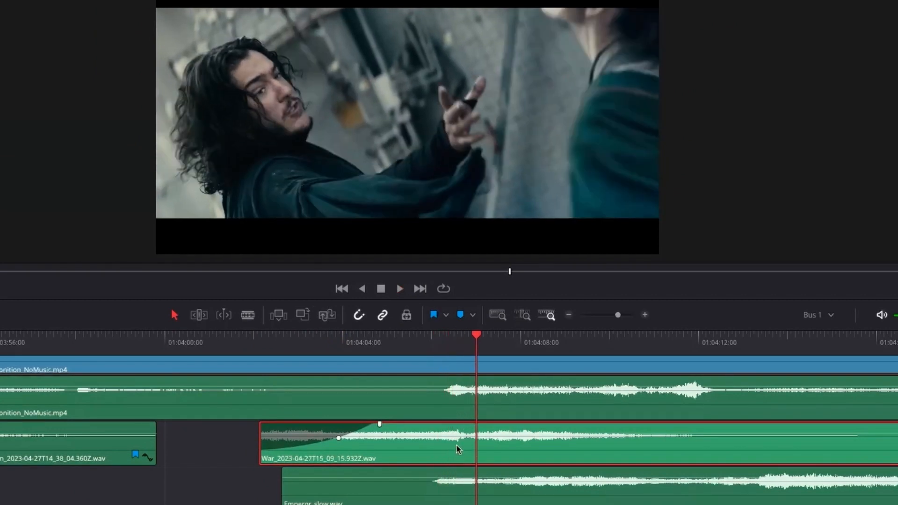
click(448, 345)
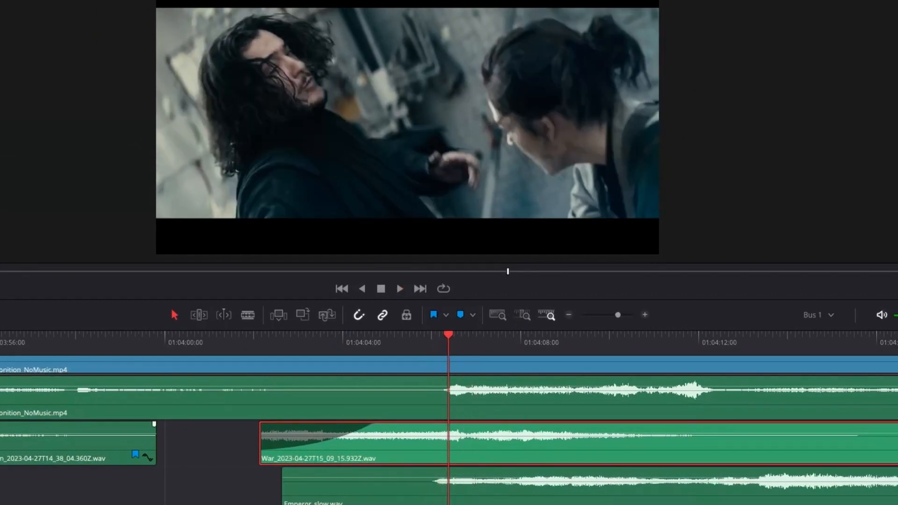
click(418, 341)
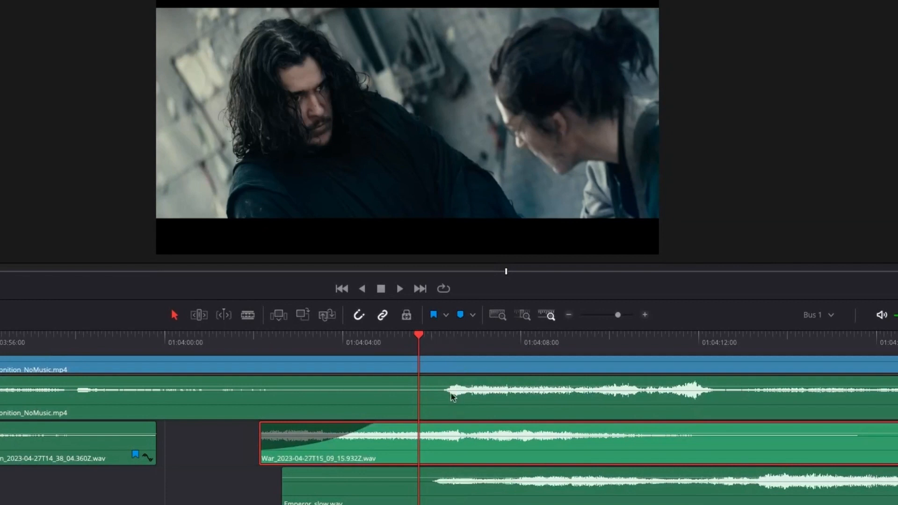
key(space)
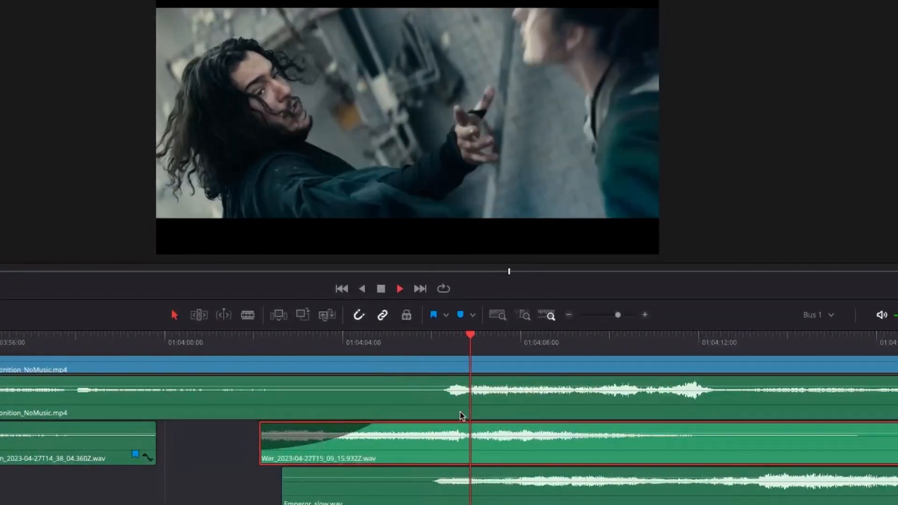
key(space)
Select the Emperor_slow.wav clip beneath the first War clip
scroll(207, 474, down, 5)
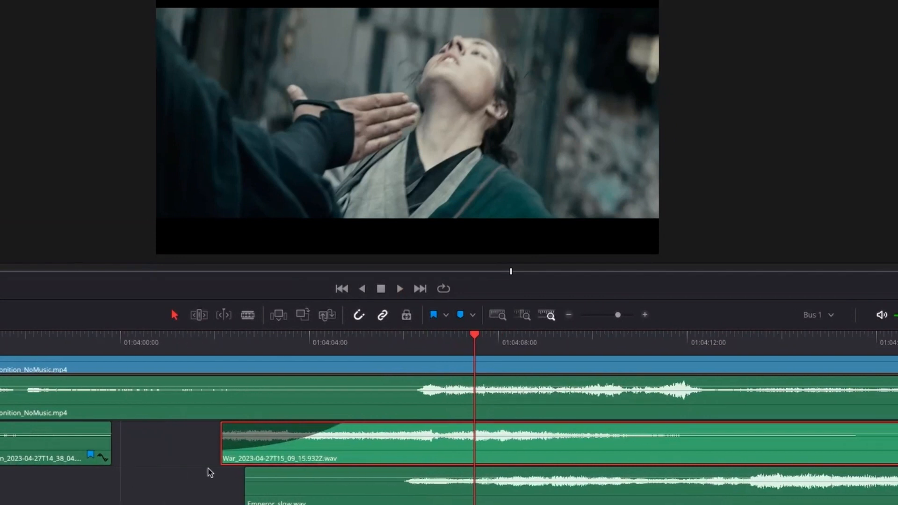
click(417, 489)
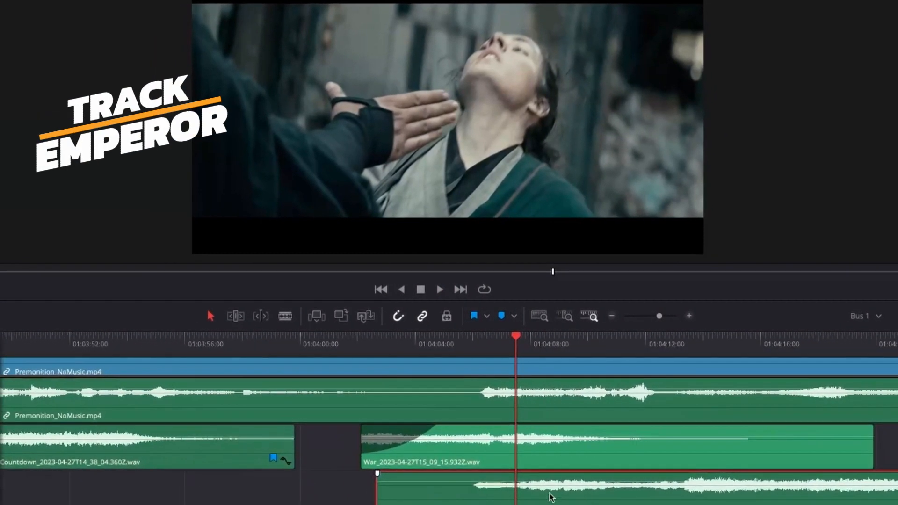
scroll(552, 497, down, 3)
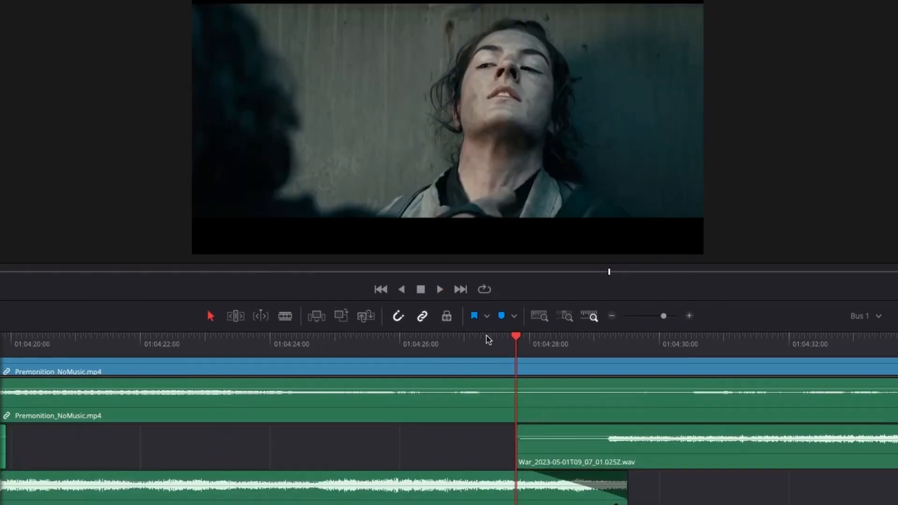
Scrub the handover from Emperor_slow.wav to the second War clip near 01:04:28, and play on to about 01:04:54
scroll(517, 390, down, 5)
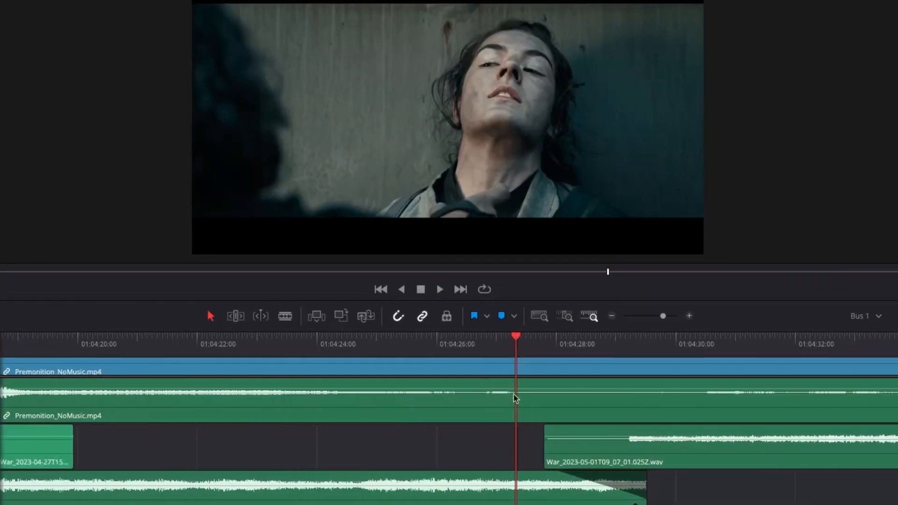
scroll(514, 399, down, 4)
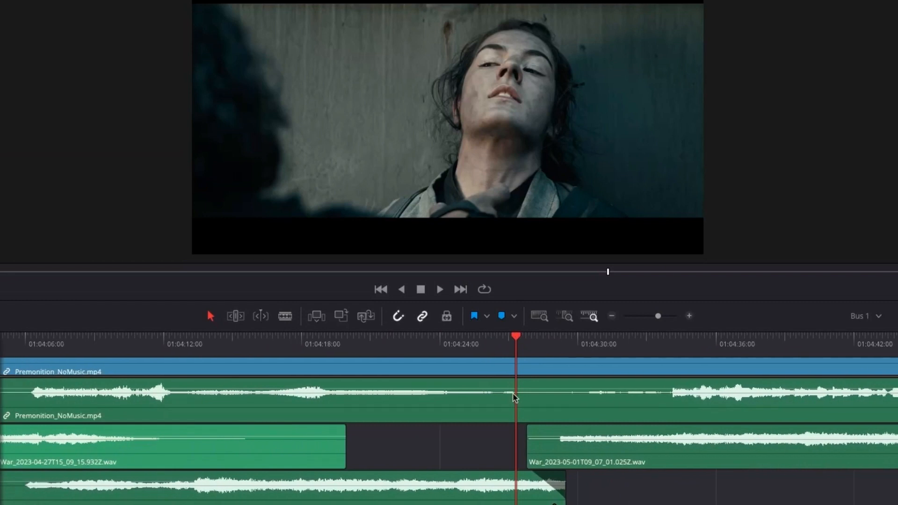
scroll(514, 399, right, 5)
scroll(514, 399, left, 1)
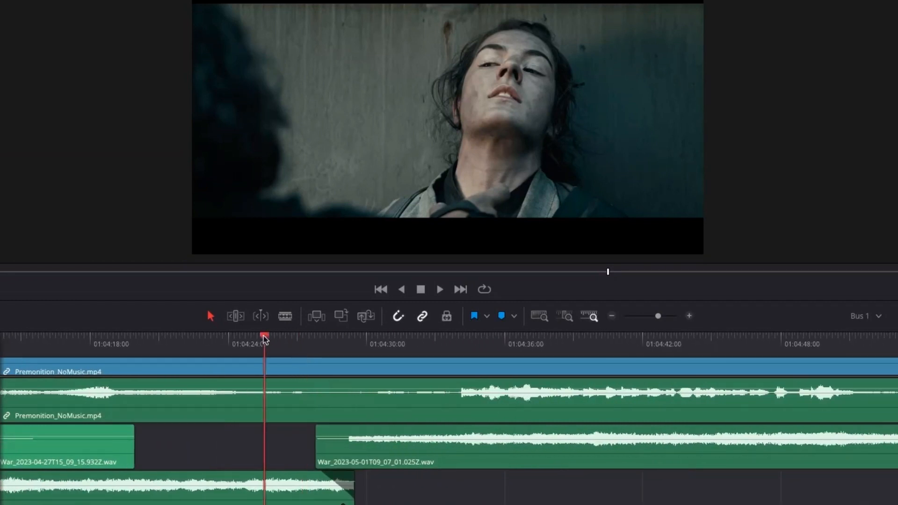
drag(206, 334, 333, 341)
key(space)
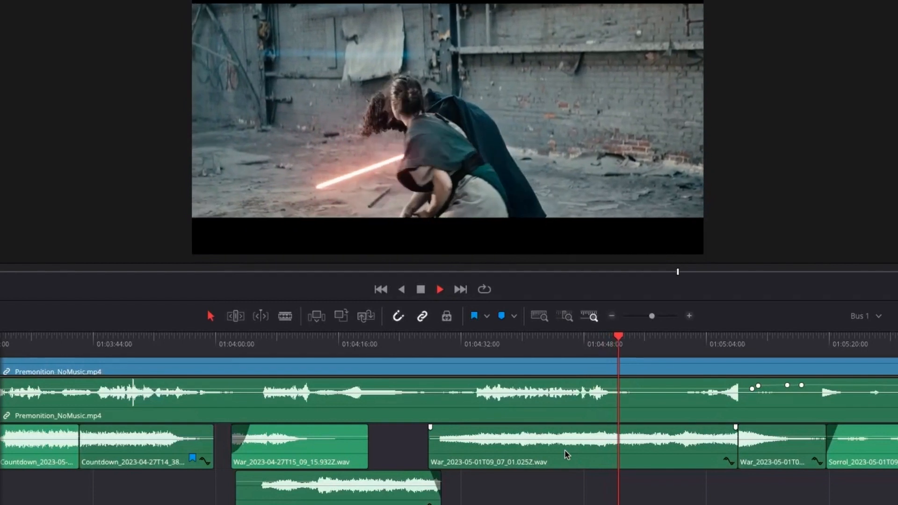
key(space)
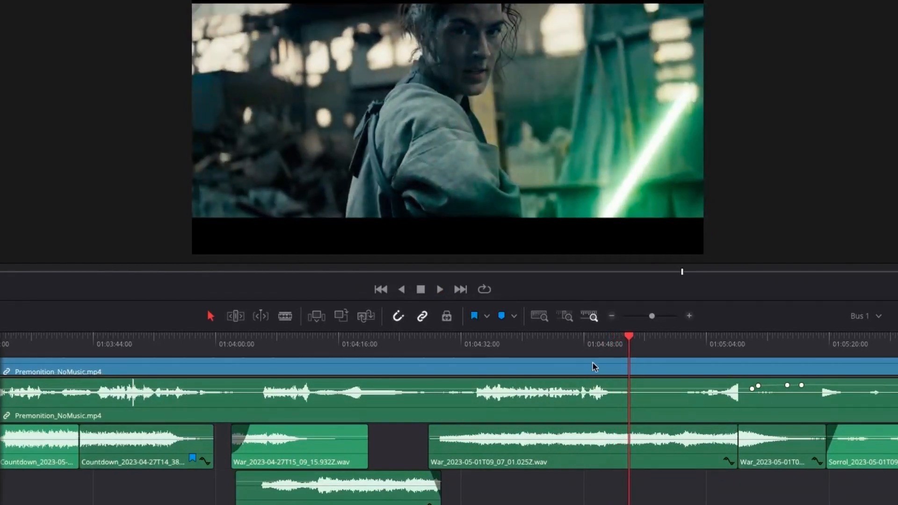
Move the playhead back to about 01:04:47 in the second War clip and replay the fight from there
click(597, 341)
drag(597, 340, 575, 341)
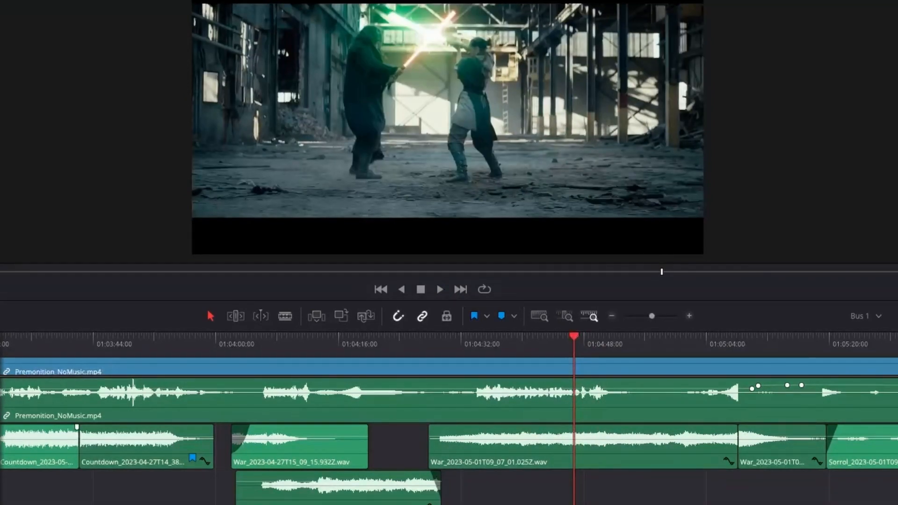
key(space)
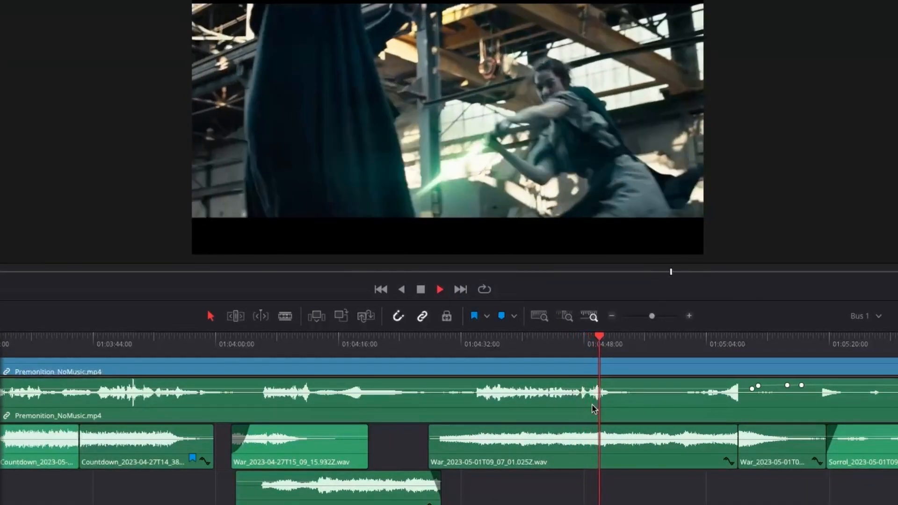
Move the playhead back to about 01:04:50 in the second War clip and replay the end of the fight
key(space)
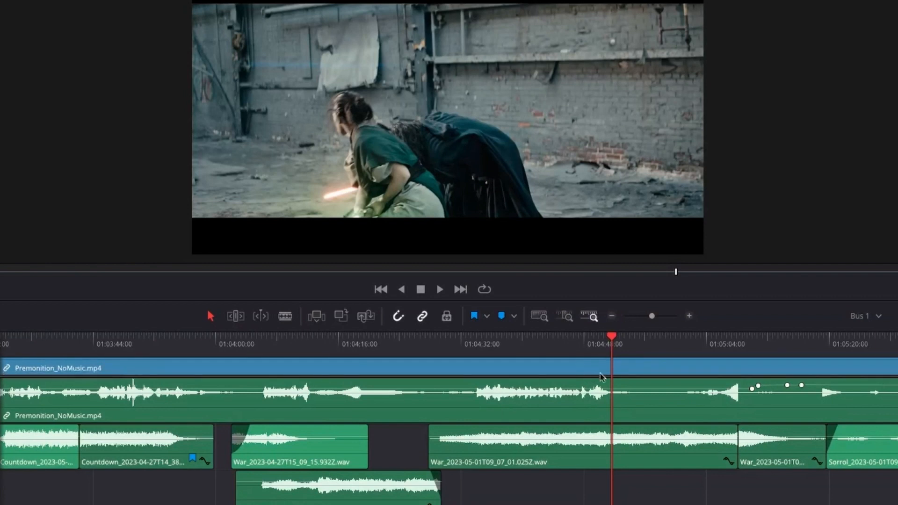
drag(610, 336, 613, 335)
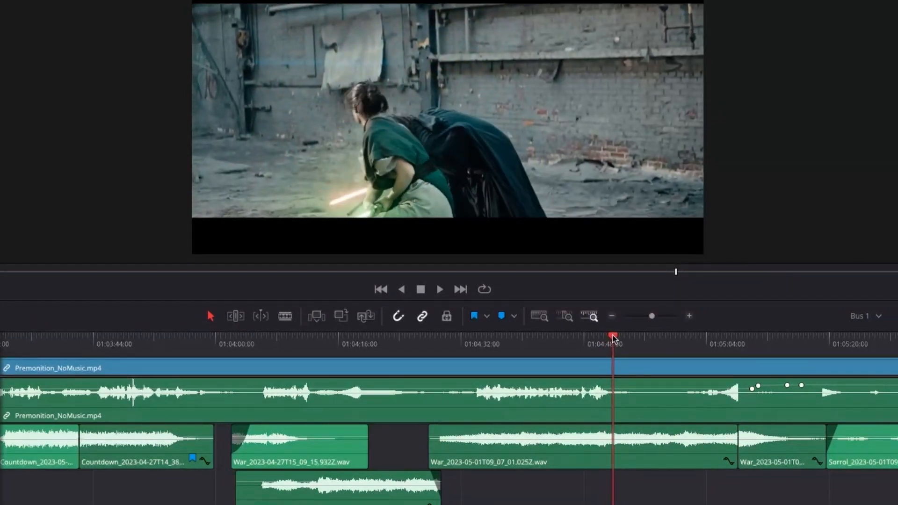
drag(613, 336, 597, 336)
key(space)
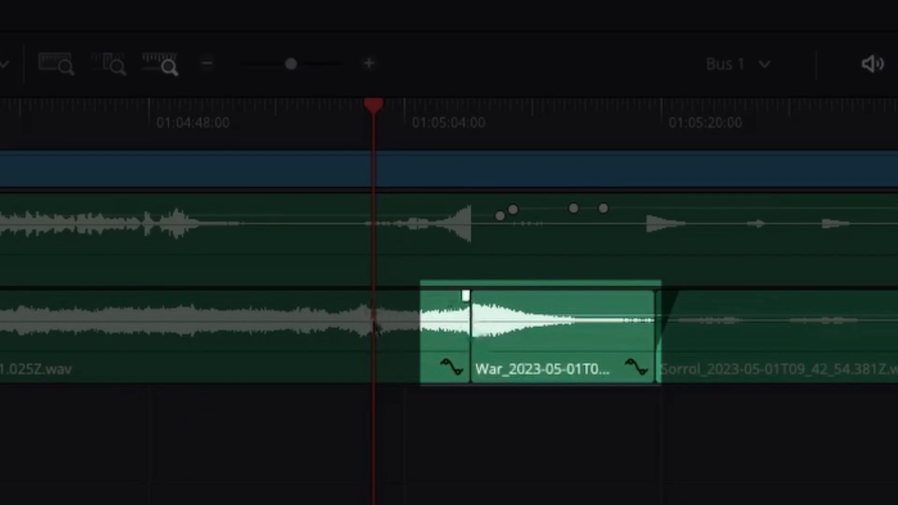
Play to about 01:05:14 in the last War clip, and replay its ending from about 01:05:06 into the Sorrol clip
key(space)
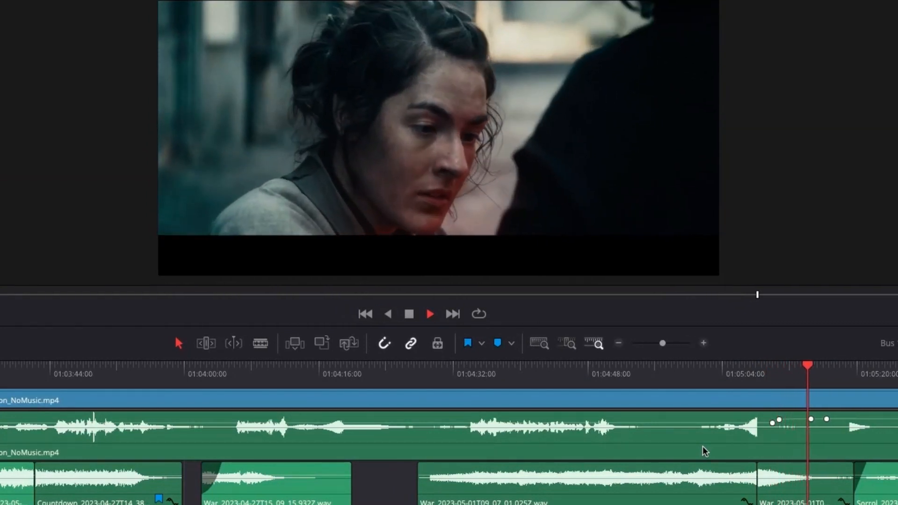
key(space)
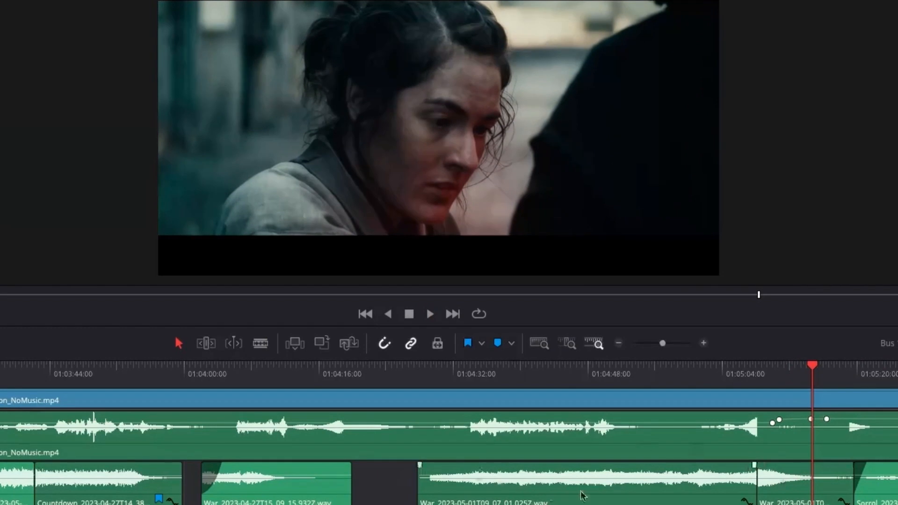
drag(760, 371, 740, 369)
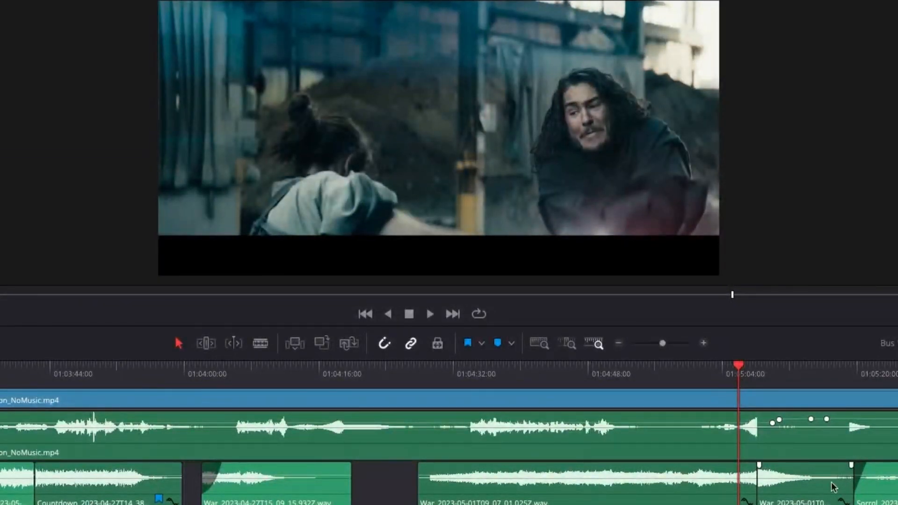
key(space)
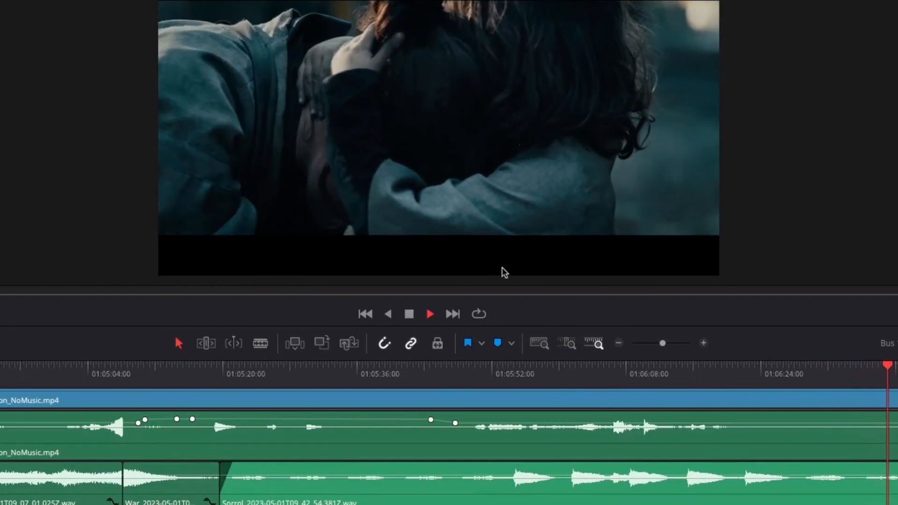
Return to about 01:05:52 in the Sorrol clip and scrub the music swells between there and about 01:06:06
click(487, 369)
key(space)
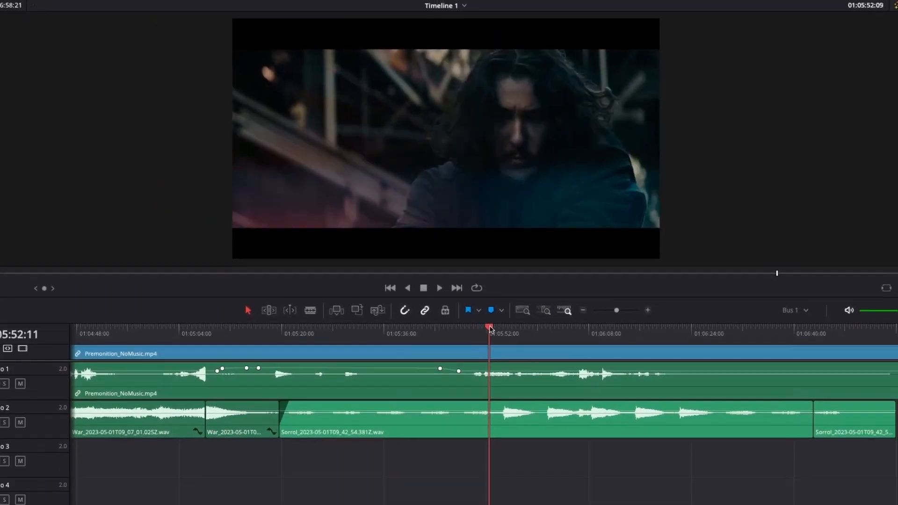
drag(490, 329, 556, 323)
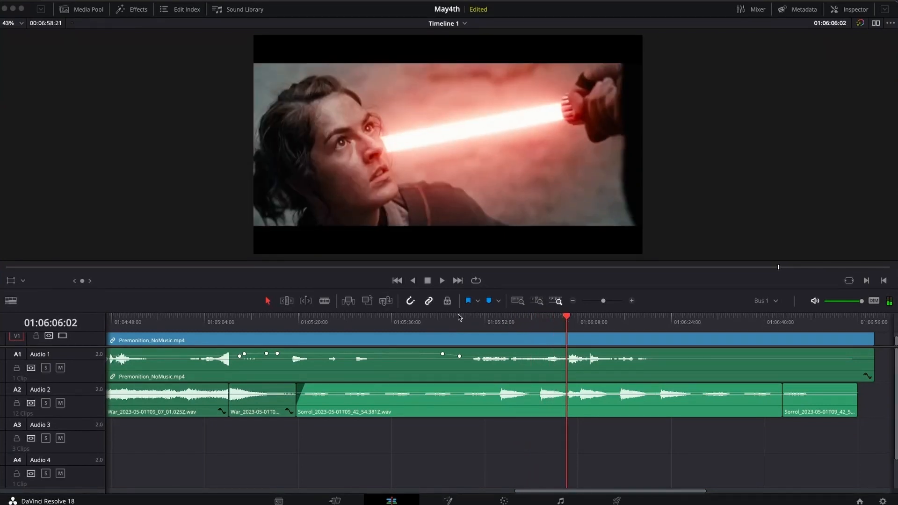
drag(475, 319, 499, 320)
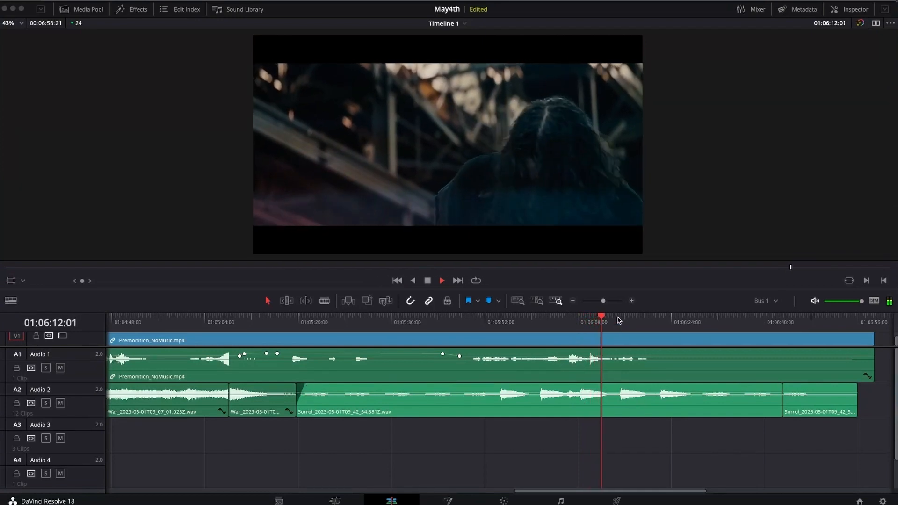
Play the Sorrol clip from about 01:06:15 to 01:06:27, and scrub back to the lightsaber shot near 01:06:06
key(space)
drag(453, 322, 617, 325)
key(space)
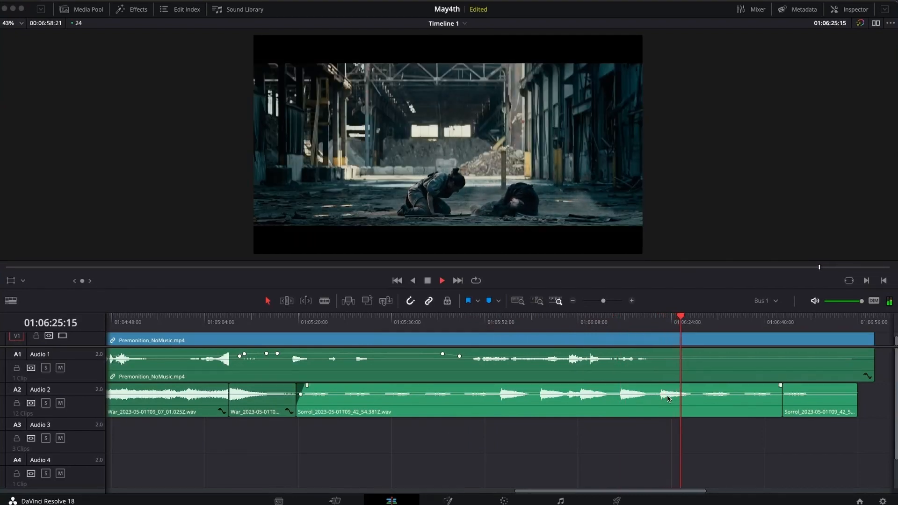
key(space)
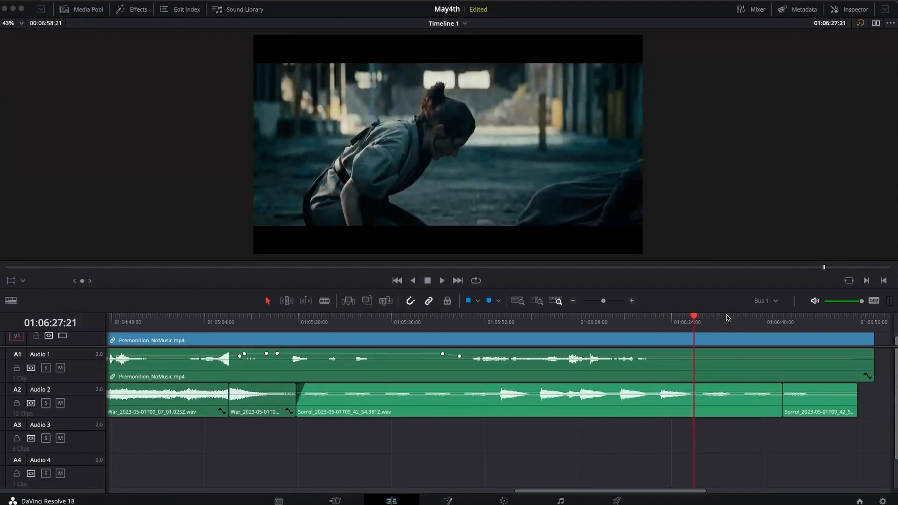
click(551, 319)
drag(550, 319, 567, 319)
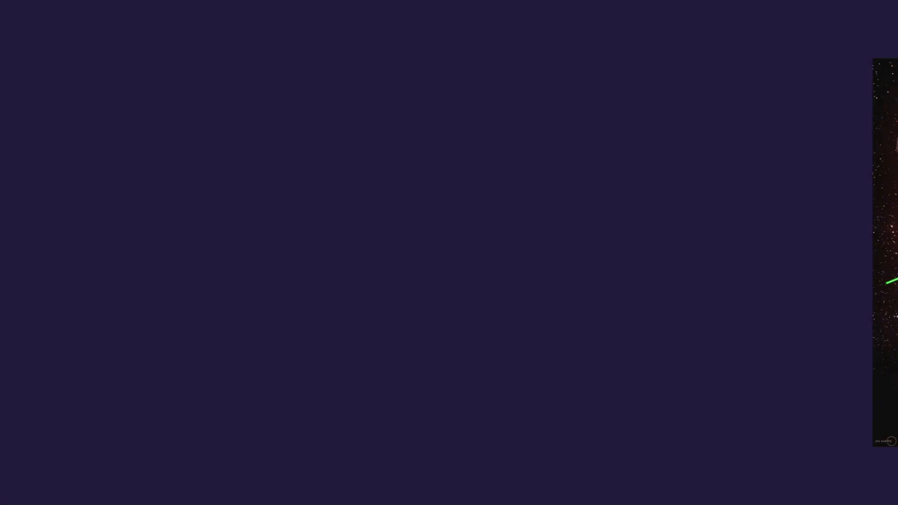